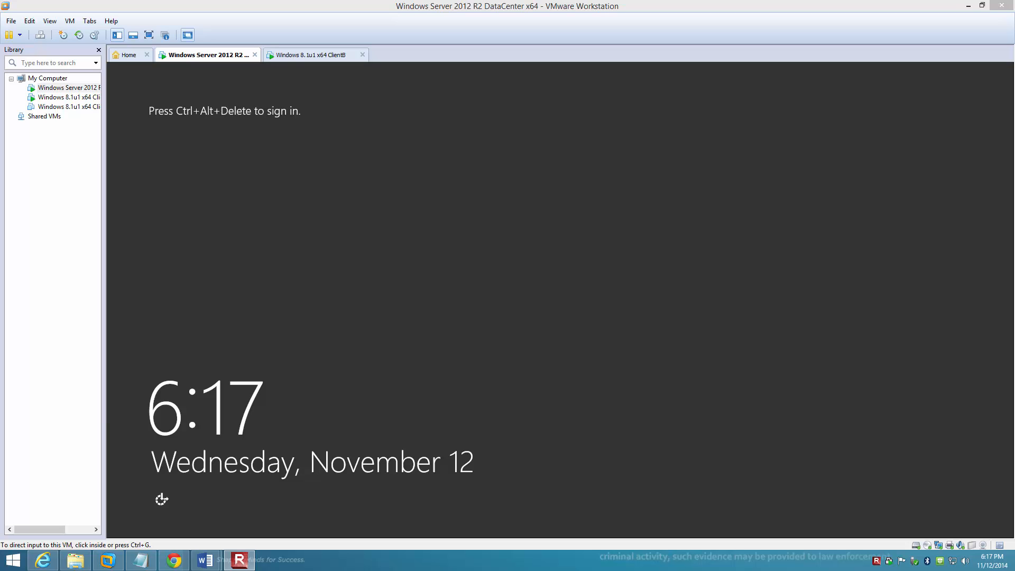
Step: Look up the configuration required for Lab 19 in the lab_setup_guide.docx table, highlighting its row, and minimize the document
{"action": "mouse_move", "coordinate": [207, 565]}
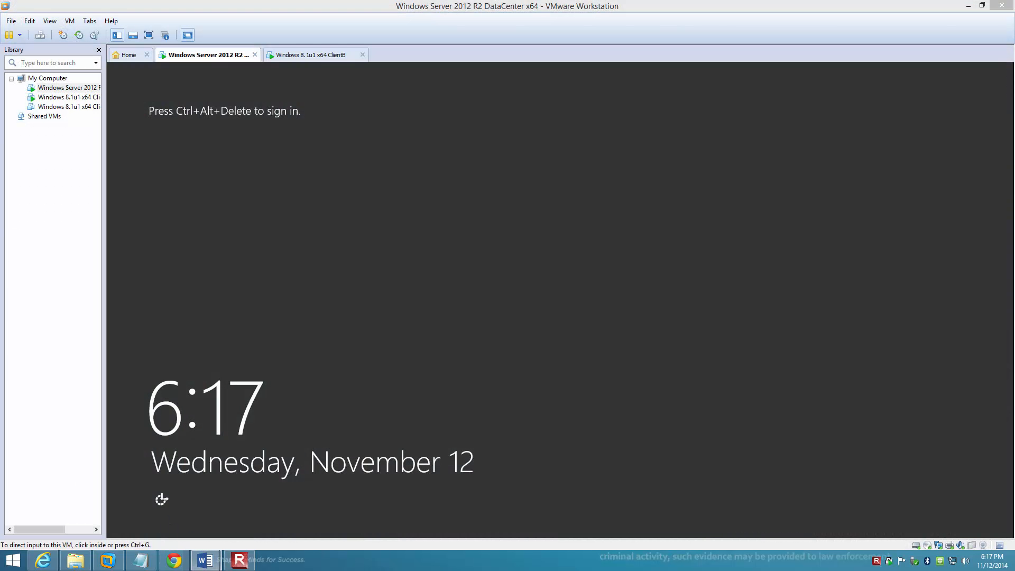
{"action": "left_click_drag", "start_coordinate": [0, 100], "coordinate": [745, 69]}
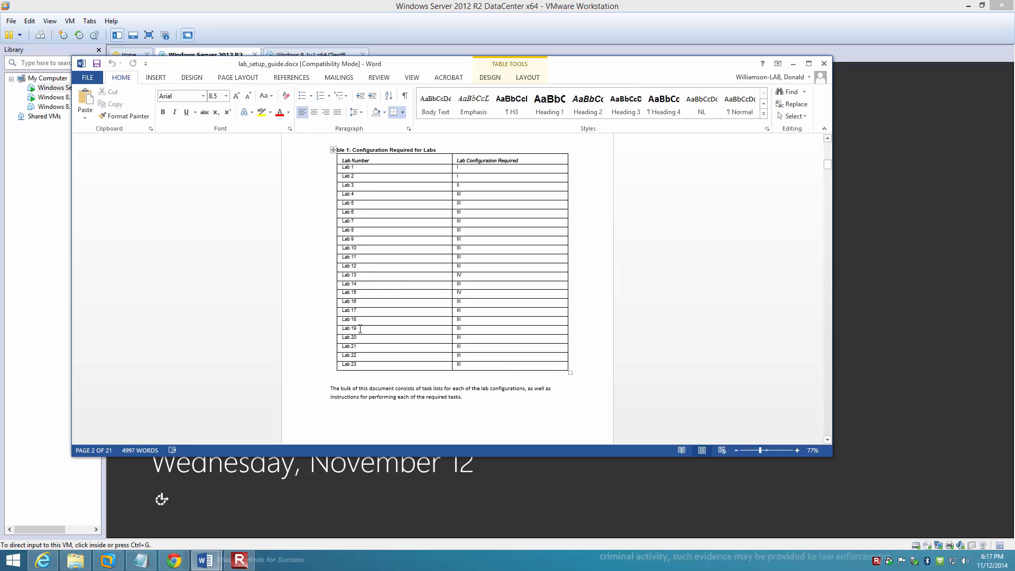
{"action": "left_click_drag", "start_coordinate": [350, 320], "coordinate": [486, 329]}
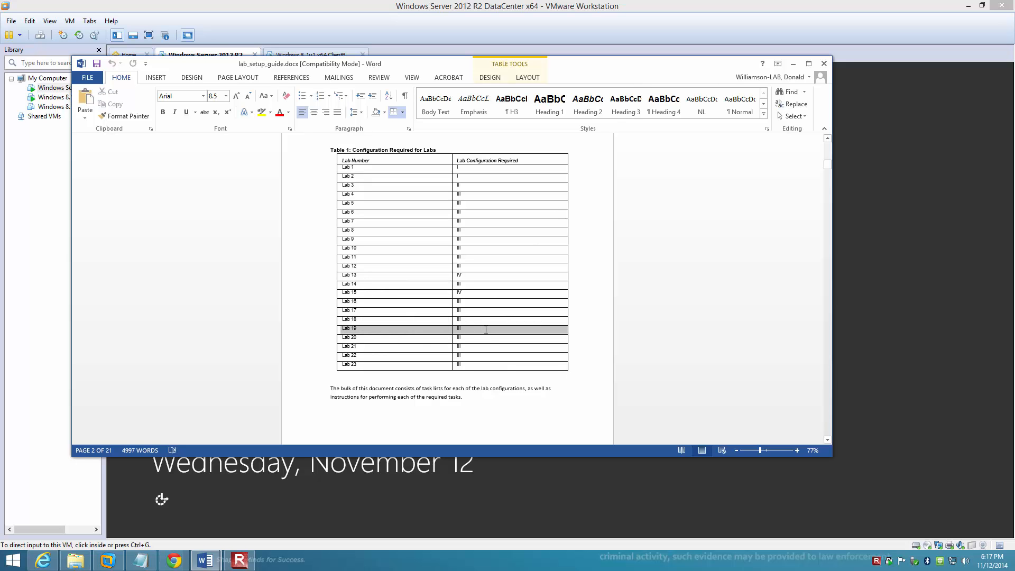
{"action": "left_click", "coordinate": [792, 65]}
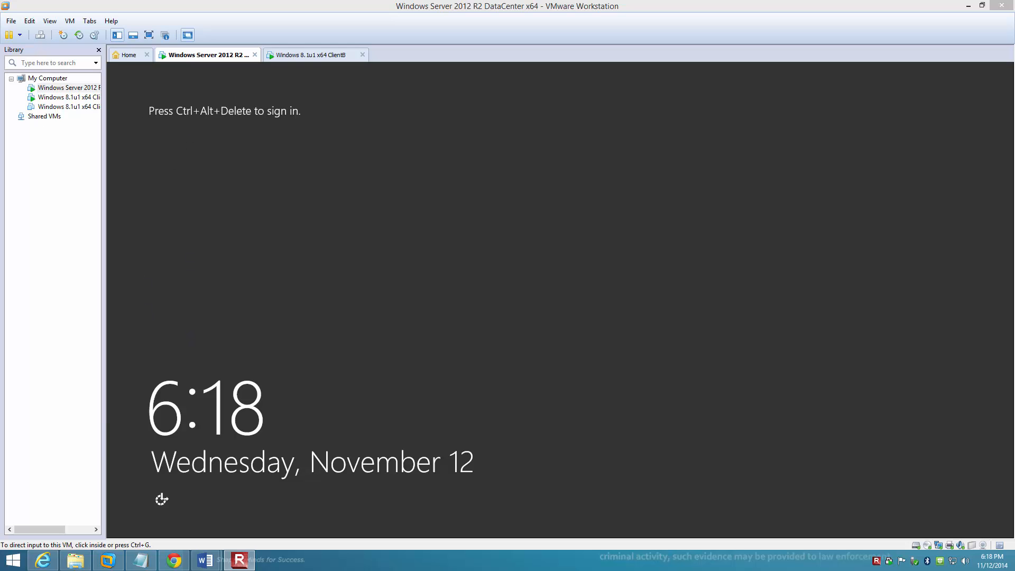
Step: Switch to the Windows 8.1u1 x64 ClientB virtual machine and sign in as ADATUM\Administrator with the account password
{"action": "left_click", "coordinate": [412, 276]}
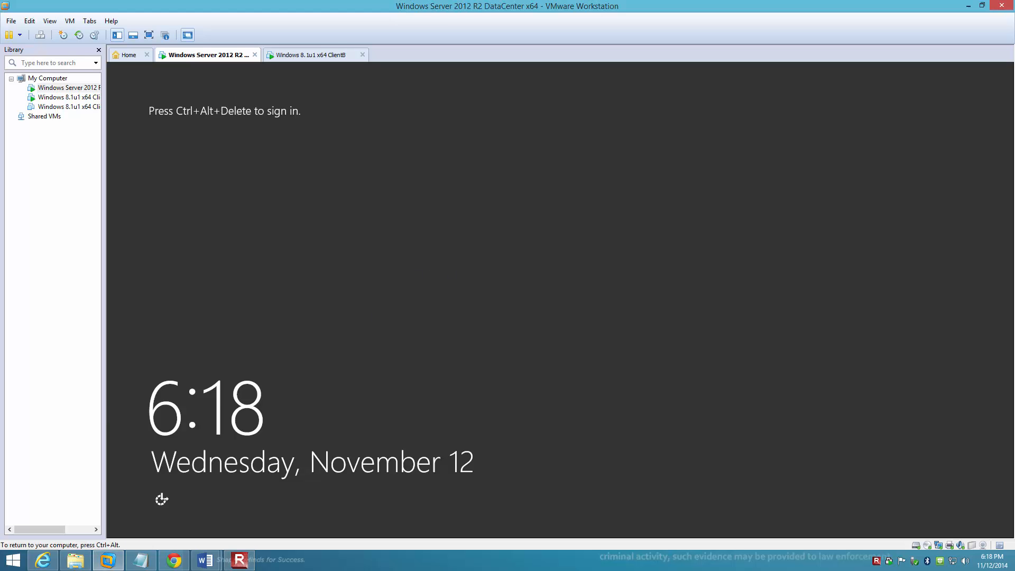
{"action": "key", "text": "ctrl+alt"}
{"action": "left_click", "coordinate": [312, 55]}
{"action": "left_click", "coordinate": [353, 255]}
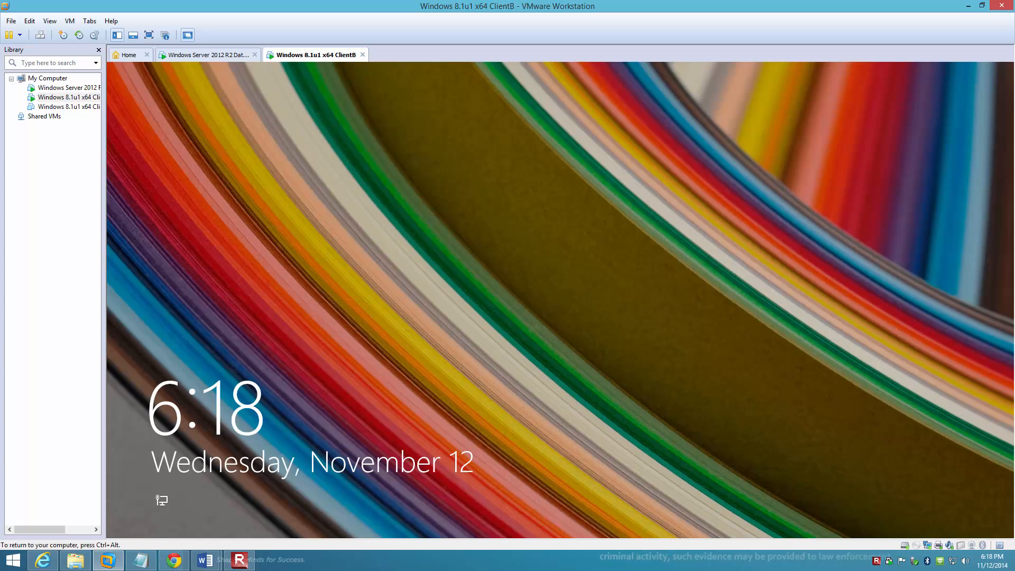
{"action": "key", "text": "Return"}
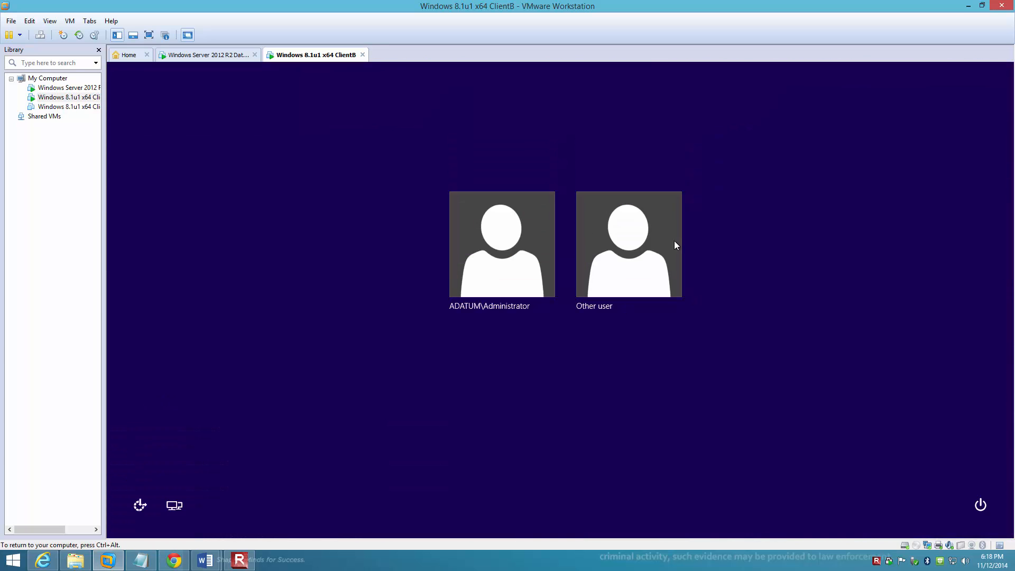
{"action": "left_click", "coordinate": [490, 243]}
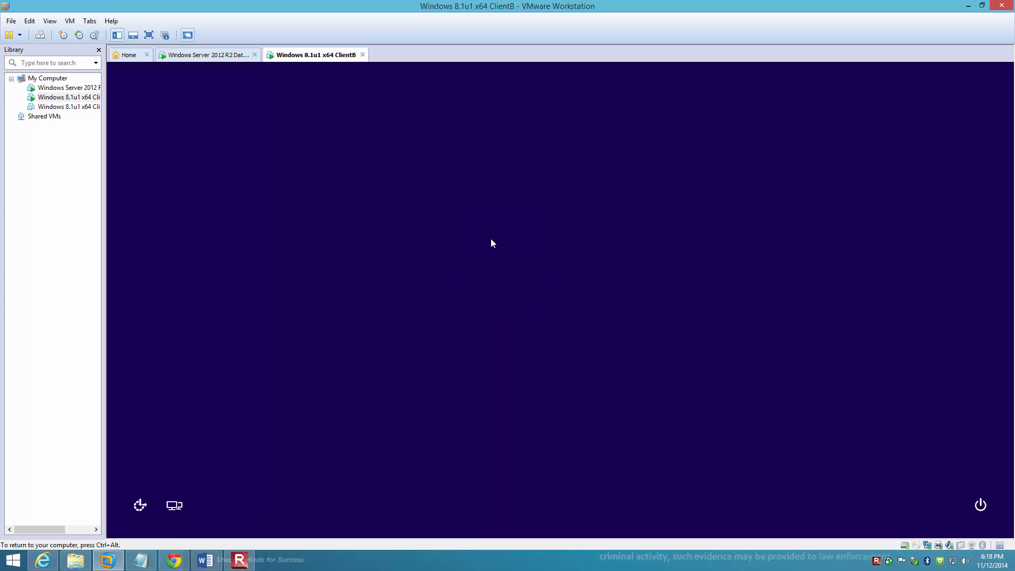
{"action": "type", "text": "Pa$$w0rd"}
{"action": "key", "text": "Return"}
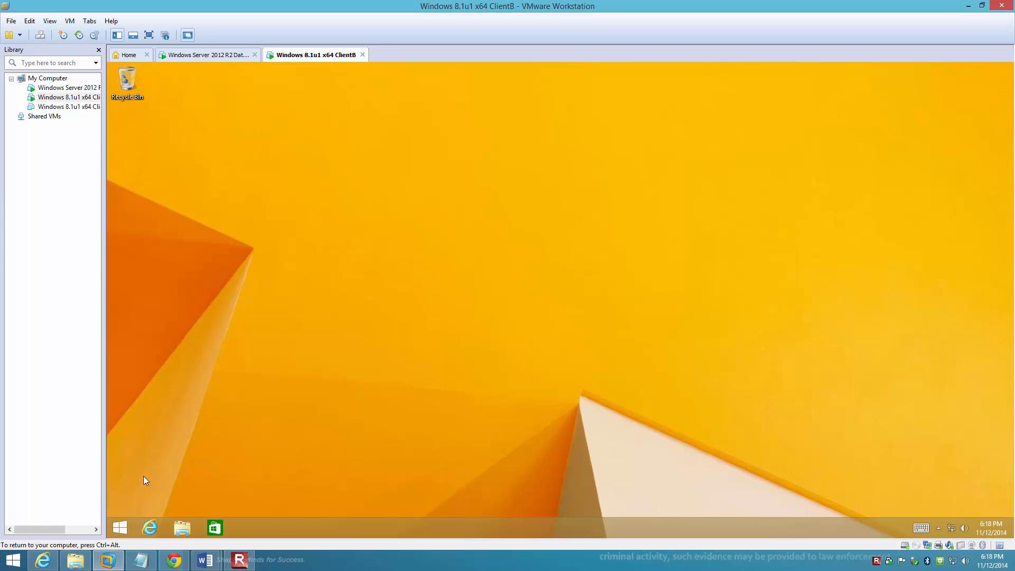
{"action": "right_click", "coordinate": [123, 527]}
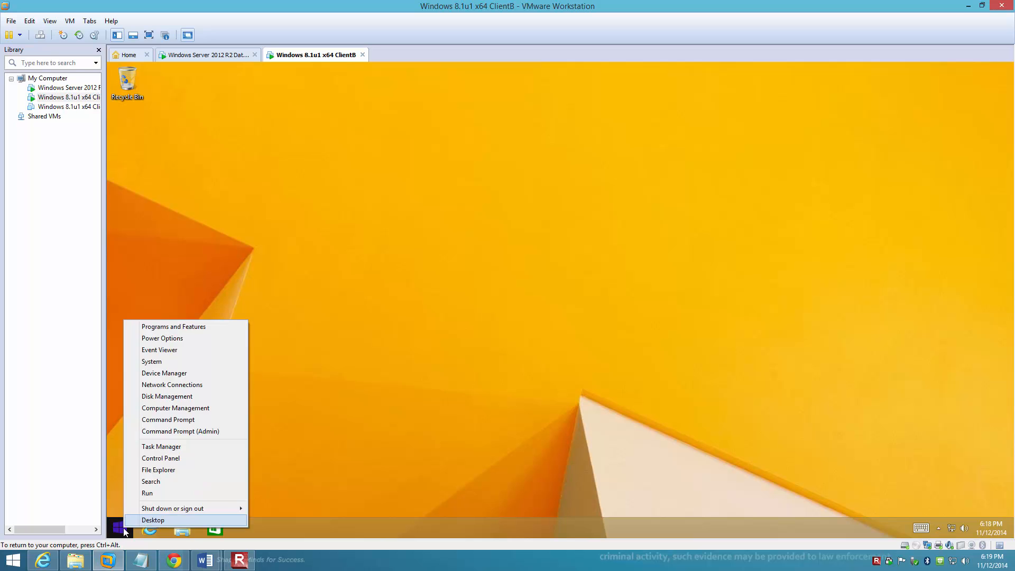
{"action": "left_click", "coordinate": [147, 494]}
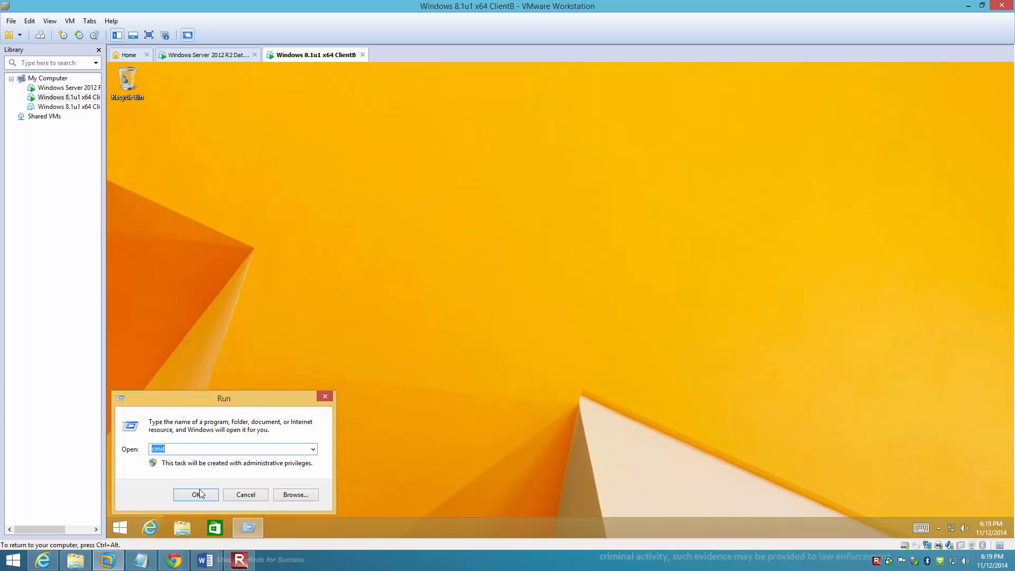
{"action": "left_click", "coordinate": [245, 494]}
Step: Open an administrator Command Prompt on ClientB and ping servera to test connectivity
{"action": "right_click", "coordinate": [120, 527]}
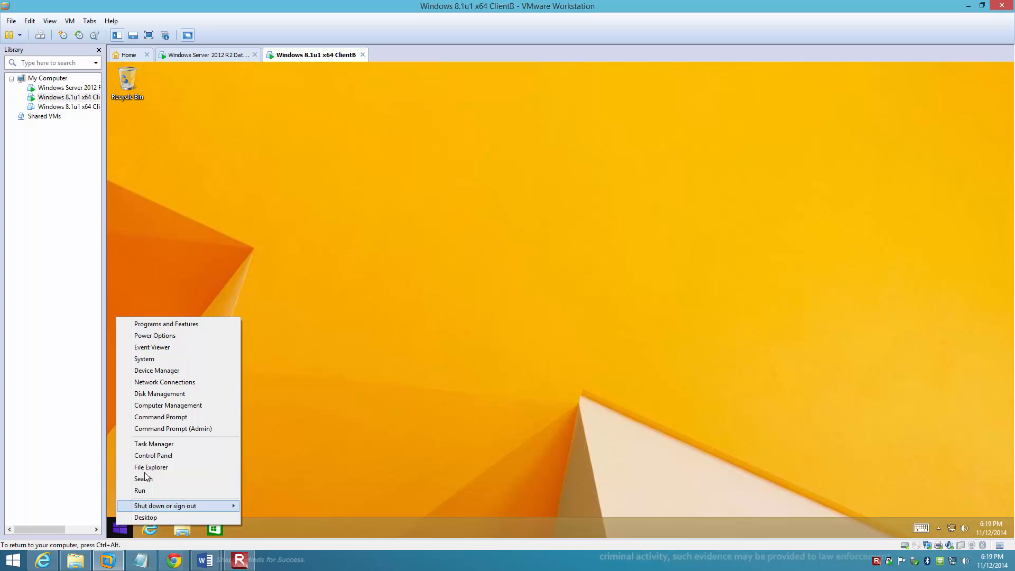
{"action": "left_click", "coordinate": [164, 429]}
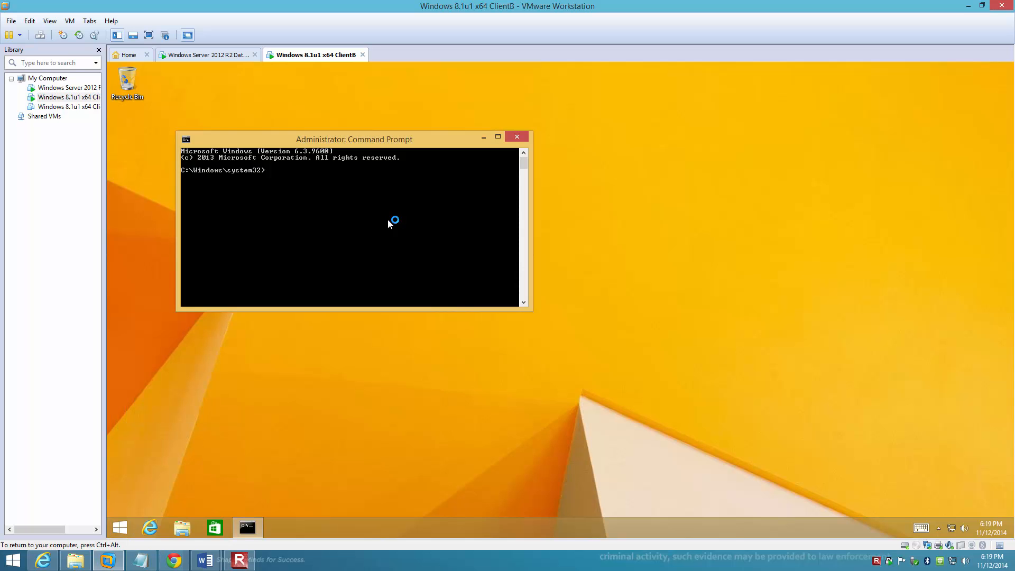
{"action": "type", "text": "ping servera"}
{"action": "key", "text": "Return"}
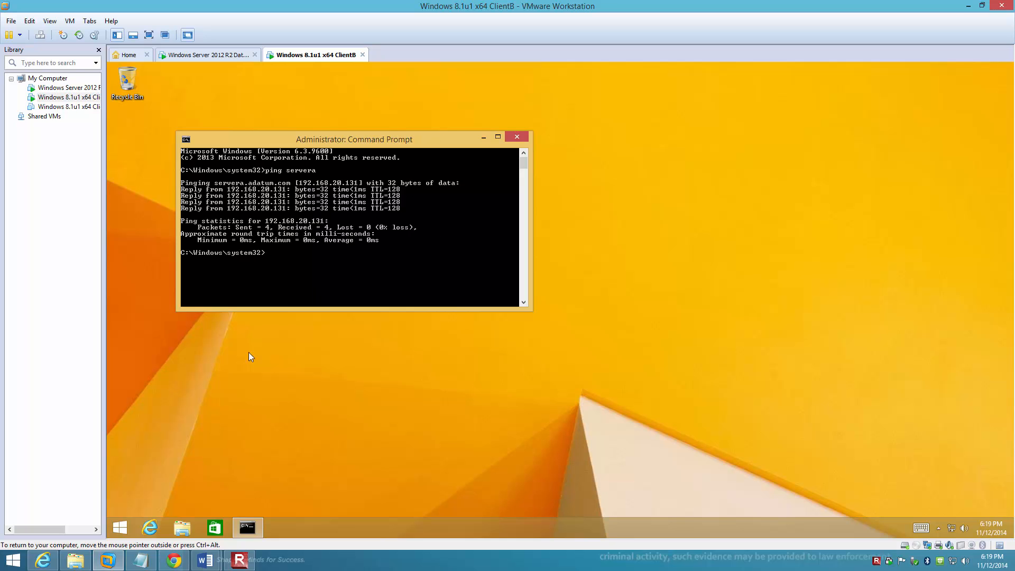
Step: Connect to the network path \\servera through the Run dialog
{"action": "right_click", "coordinate": [120, 528]}
{"action": "left_click", "coordinate": [146, 495]}
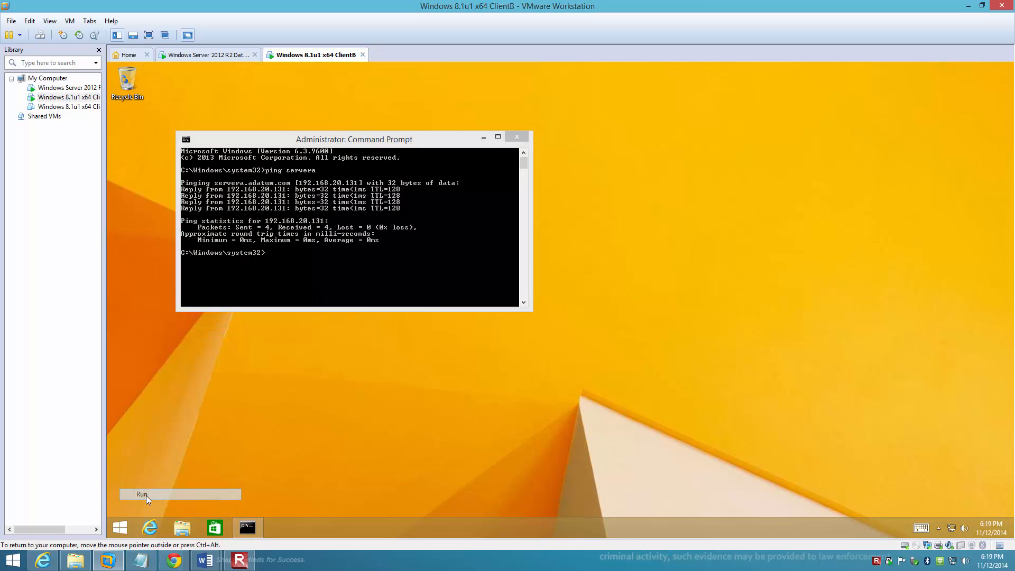
{"action": "type", "text": "\\\\"}
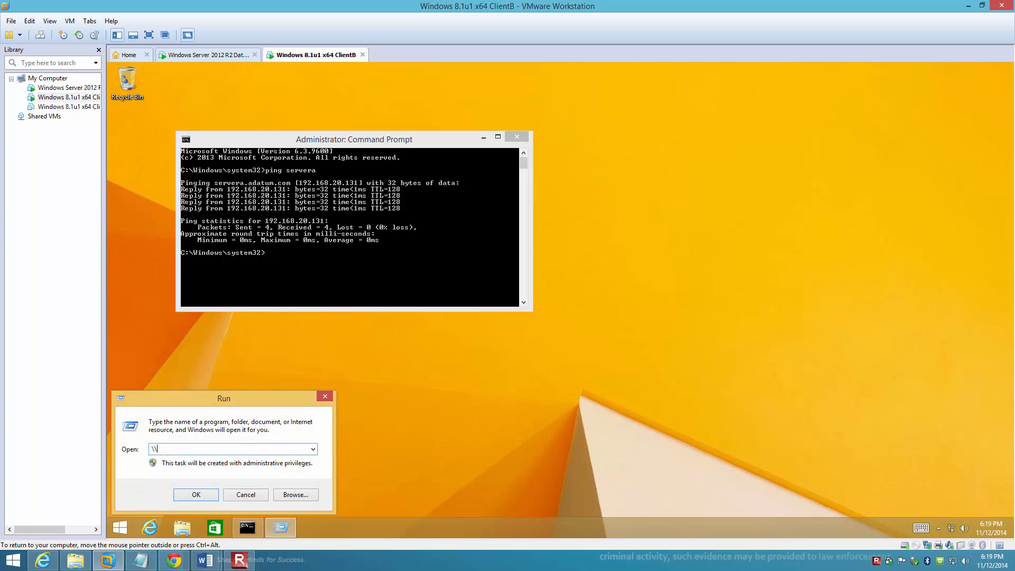
{"action": "type", "text": "servera"}
{"action": "key", "text": "Return"}
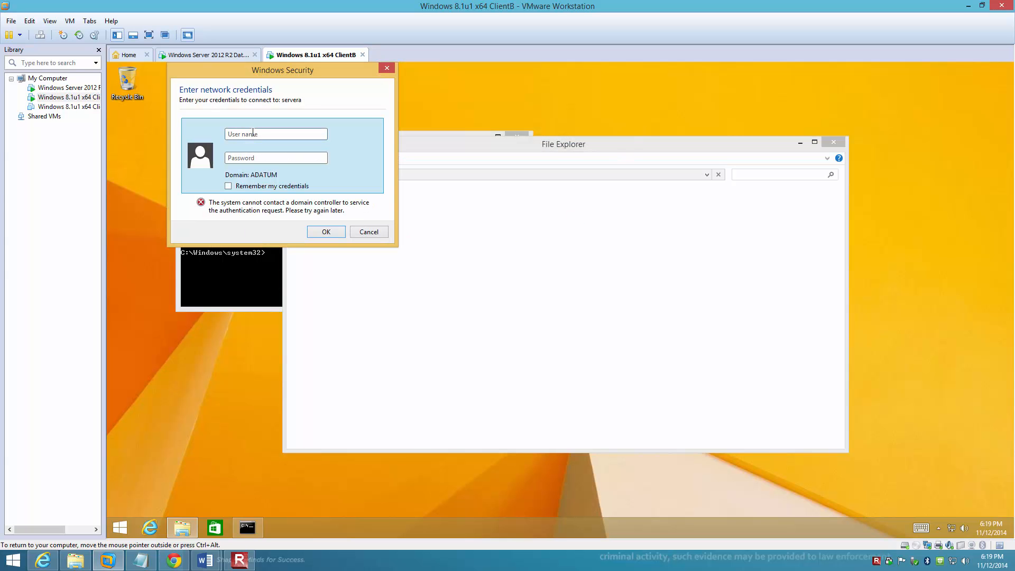
Step: Authenticate to servera with the Administrator user name and the account password
{"action": "left_click", "coordinate": [253, 133]}
{"action": "type", "text": "Administat"}
{"action": "key", "text": "BackSpace"}
{"action": "key", "text": "BackSpace"}
{"action": "key", "text": "BackSpace"}
{"action": "type", "text": "rator"}
{"action": "key", "text": "Tab"}
{"action": "type", "text": "Pa$$w0rd"}
{"action": "left_click", "coordinate": [325, 232]}
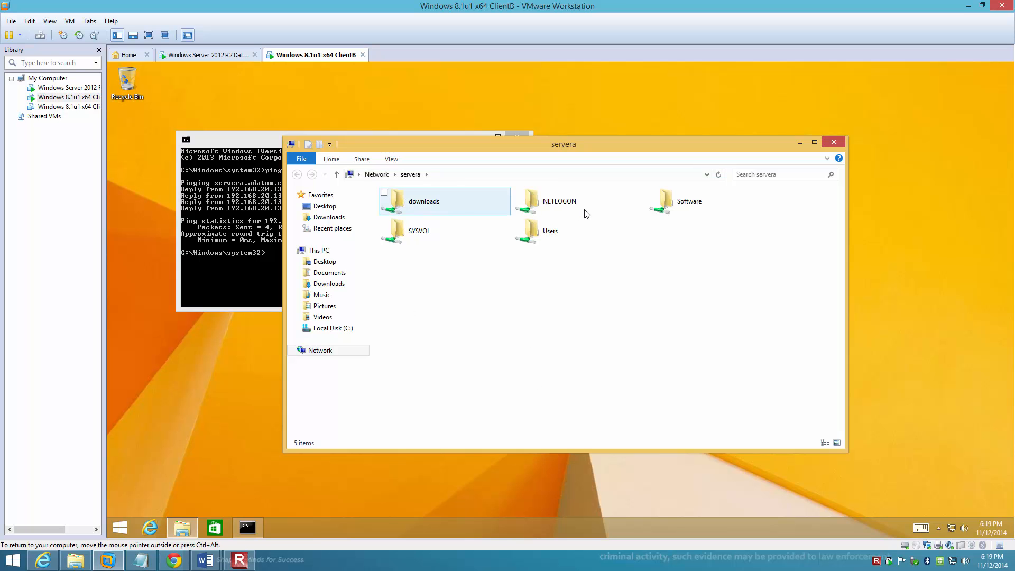
Step: Copy the Windows8.1-KB2899189-x64 update file from the host computer's desktop into the downloads share on servera
{"action": "double_click", "coordinate": [421, 204]}
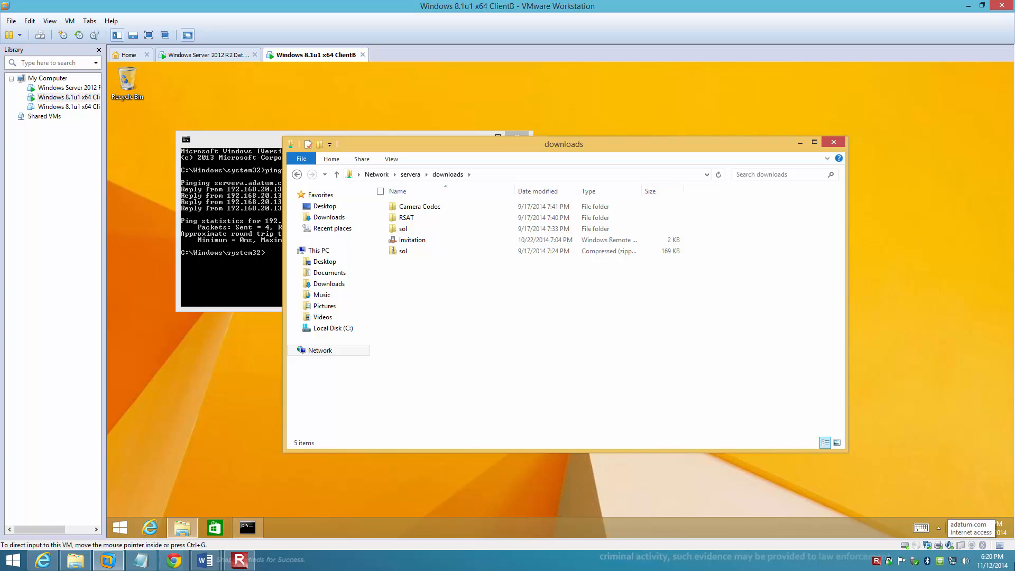
{"action": "left_click", "coordinate": [1013, 561]}
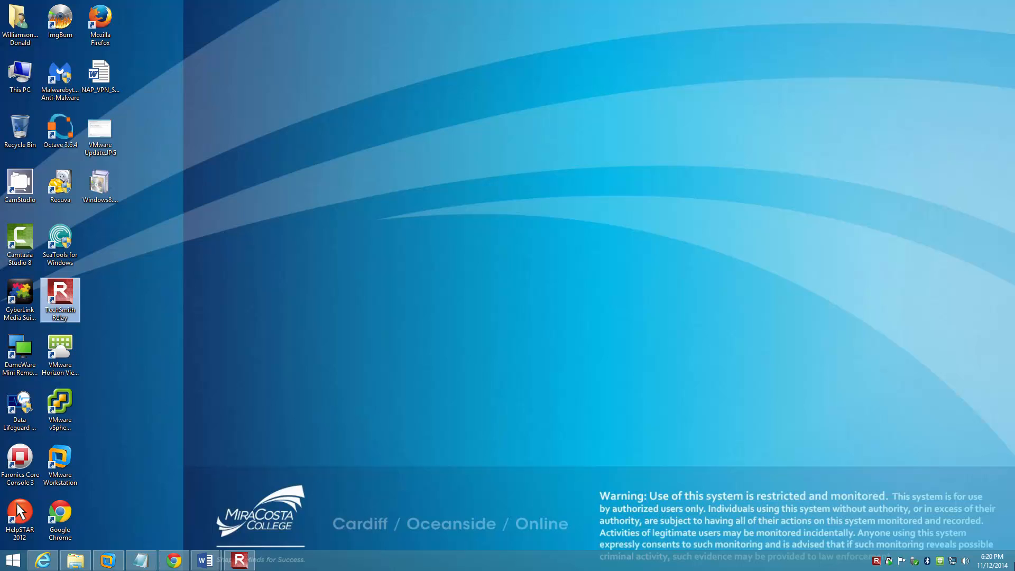
{"action": "left_click", "coordinate": [97, 190]}
{"action": "right_click", "coordinate": [98, 190]}
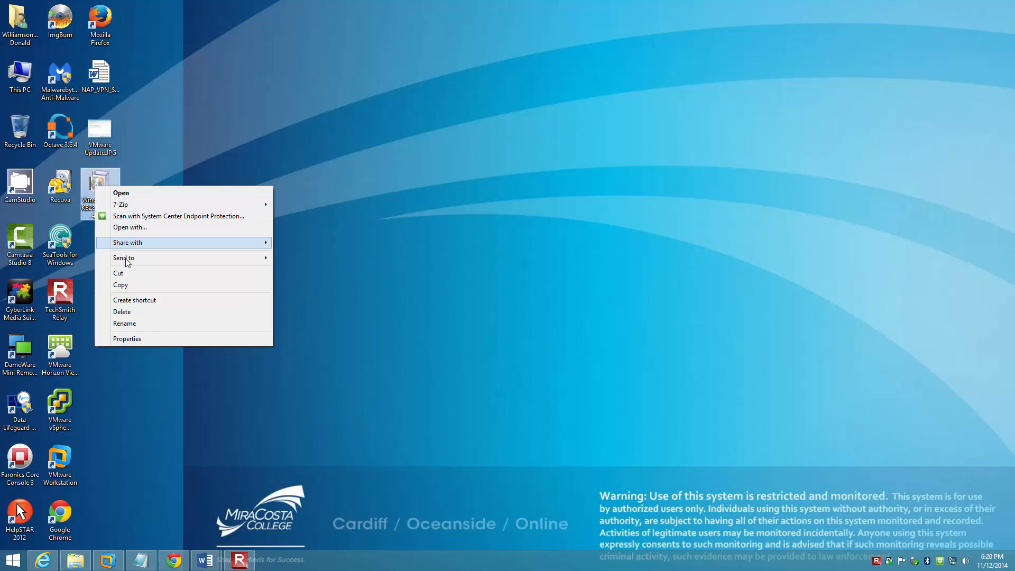
{"action": "left_click", "coordinate": [129, 287]}
{"action": "key", "text": "alt+Tab"}
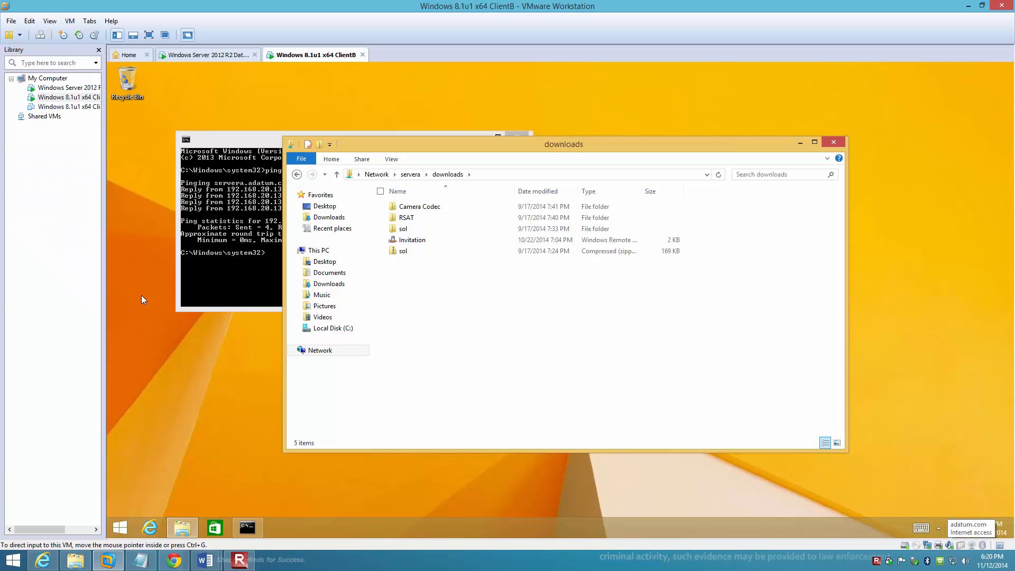
{"action": "right_click", "coordinate": [465, 327]}
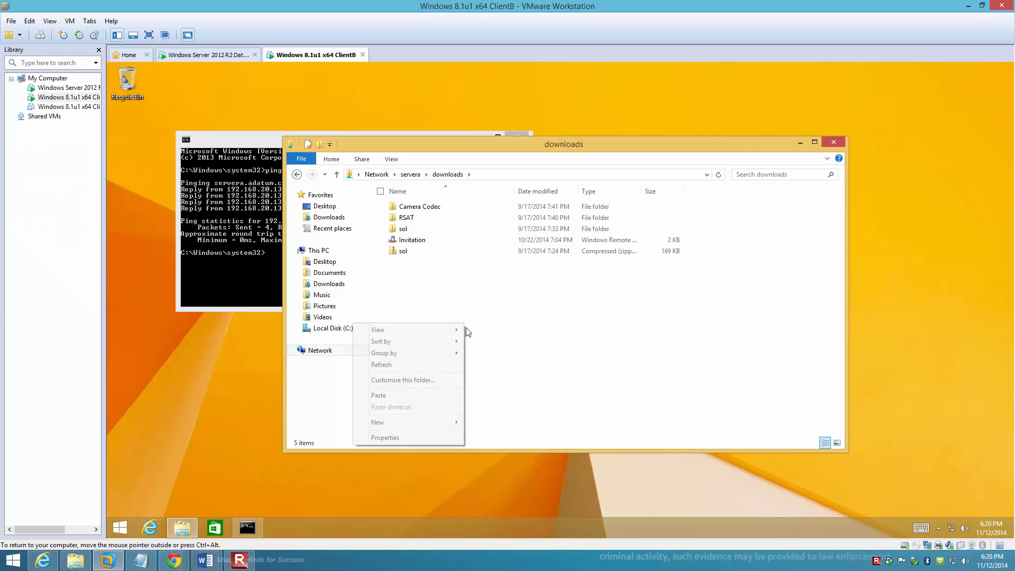
{"action": "left_click", "coordinate": [398, 395]}
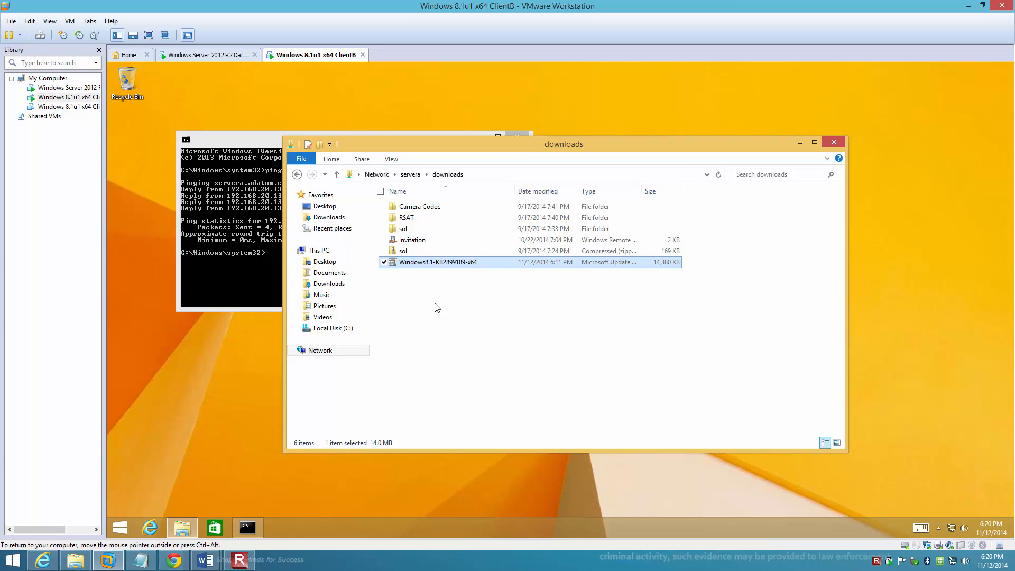
Step: Check the contents of the Camera Codec folder in the downloads share, return to downloads, and close File Explorer and the Command Prompt
{"action": "left_click", "coordinate": [454, 323]}
{"action": "left_click", "coordinate": [417, 267]}
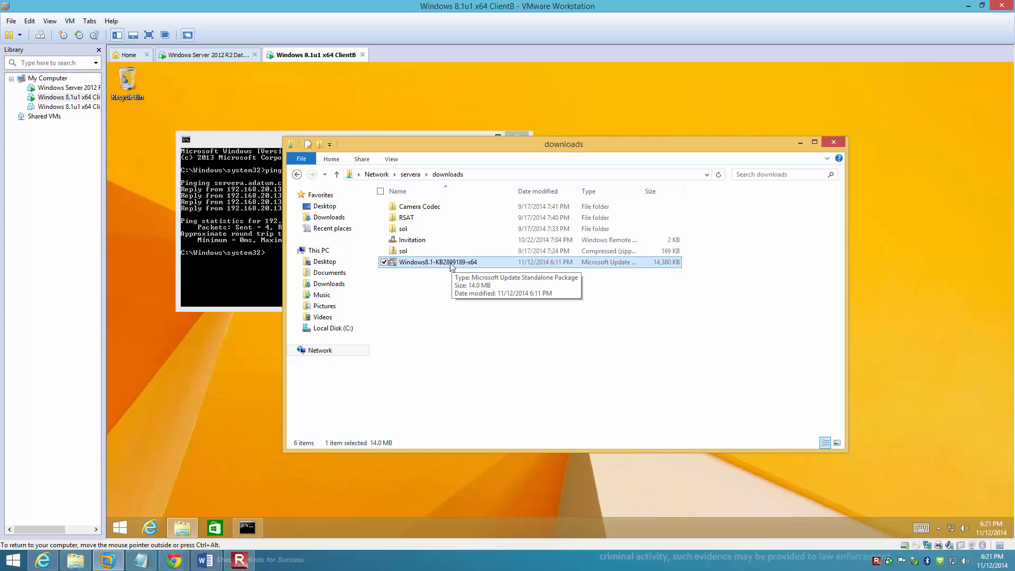
{"action": "left_click", "coordinate": [418, 210]}
{"action": "double_click", "coordinate": [419, 210]}
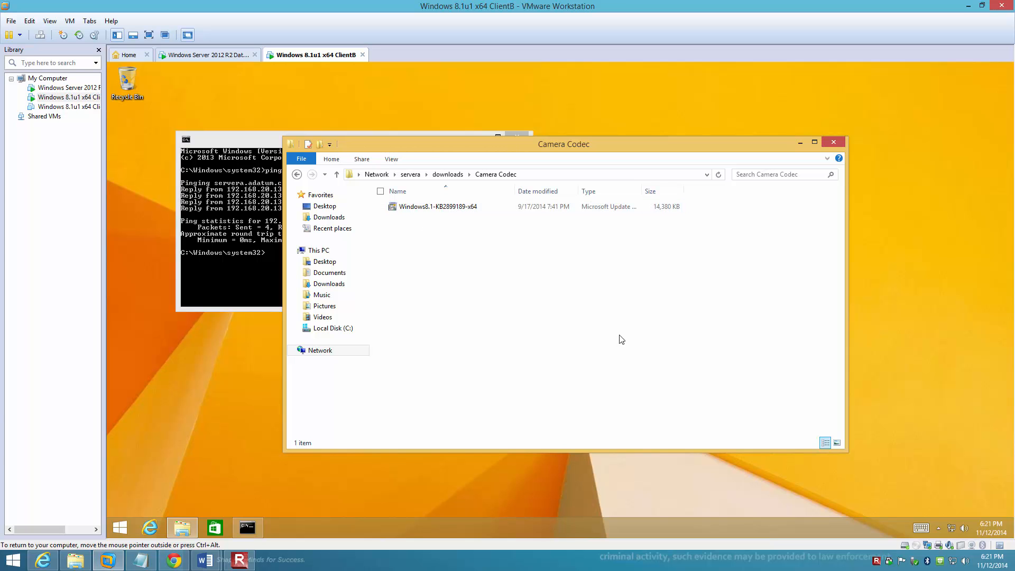
{"action": "left_click", "coordinate": [447, 175]}
{"action": "left_click", "coordinate": [510, 319]}
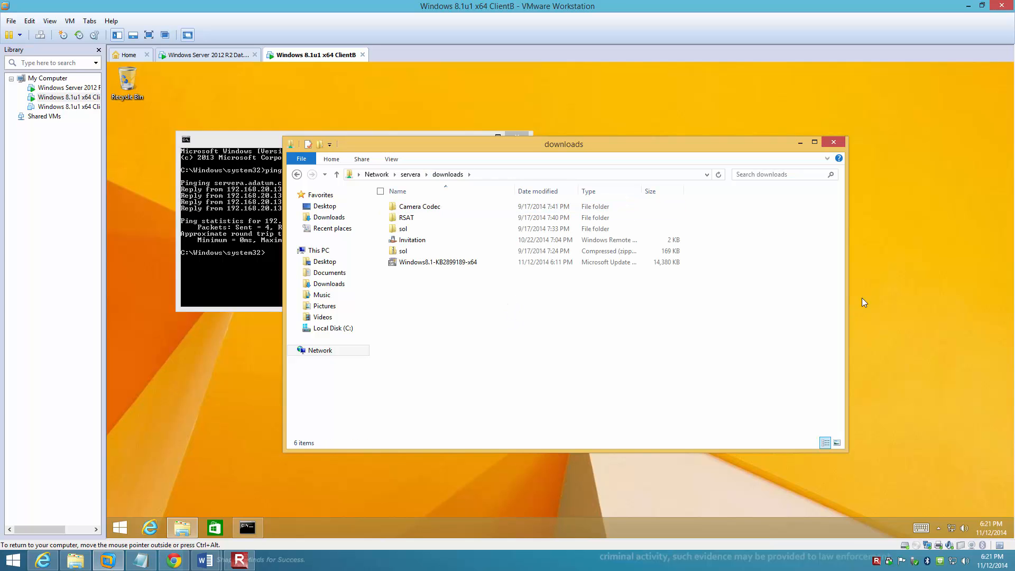
{"action": "left_click", "coordinate": [834, 142]}
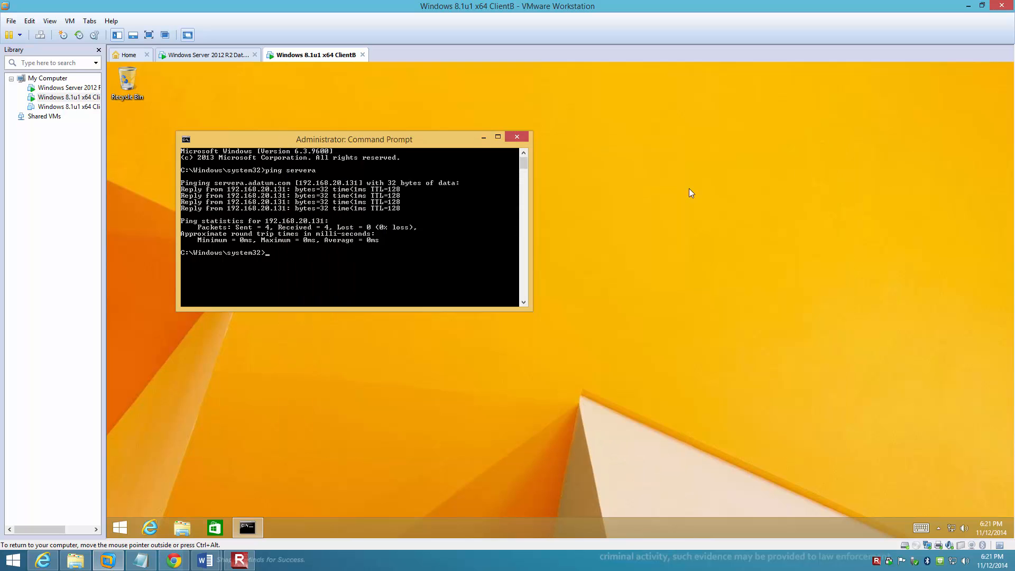
{"action": "left_click", "coordinate": [515, 138]}
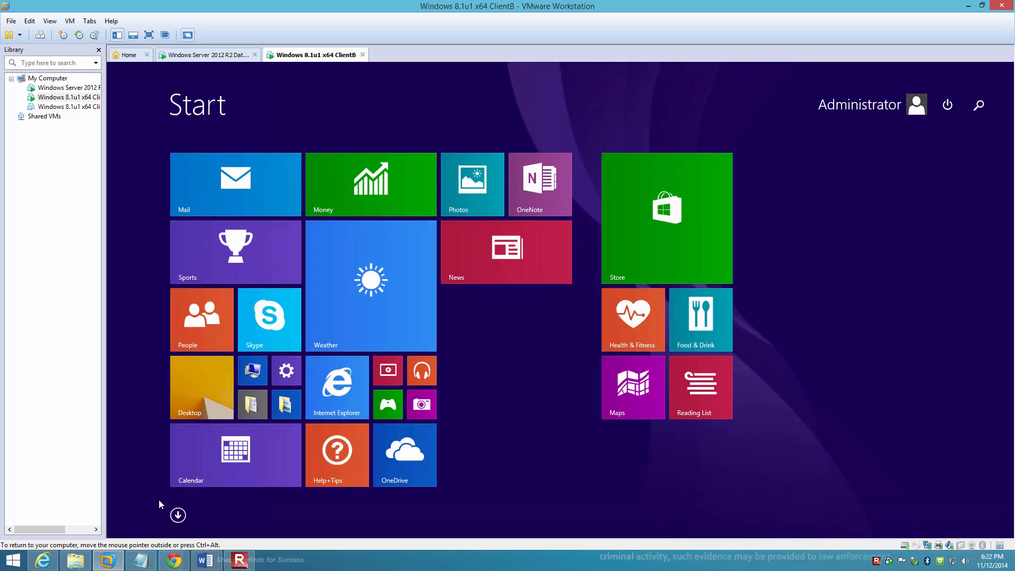
Step: Search for Control Panel from the Start screen and open Windows Update under System and Security
{"action": "type", "text": "control"}
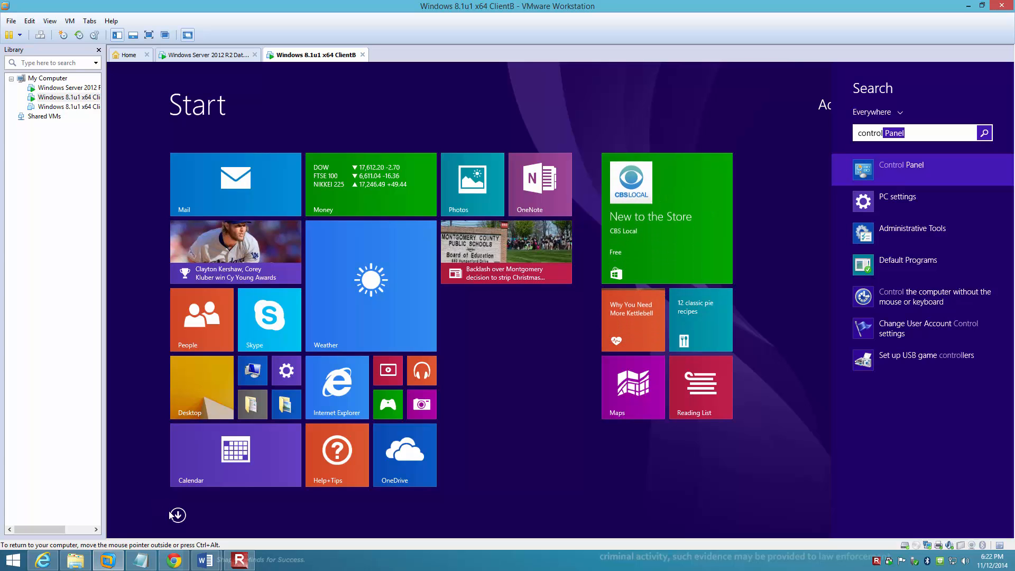
{"action": "left_click", "coordinate": [880, 166]}
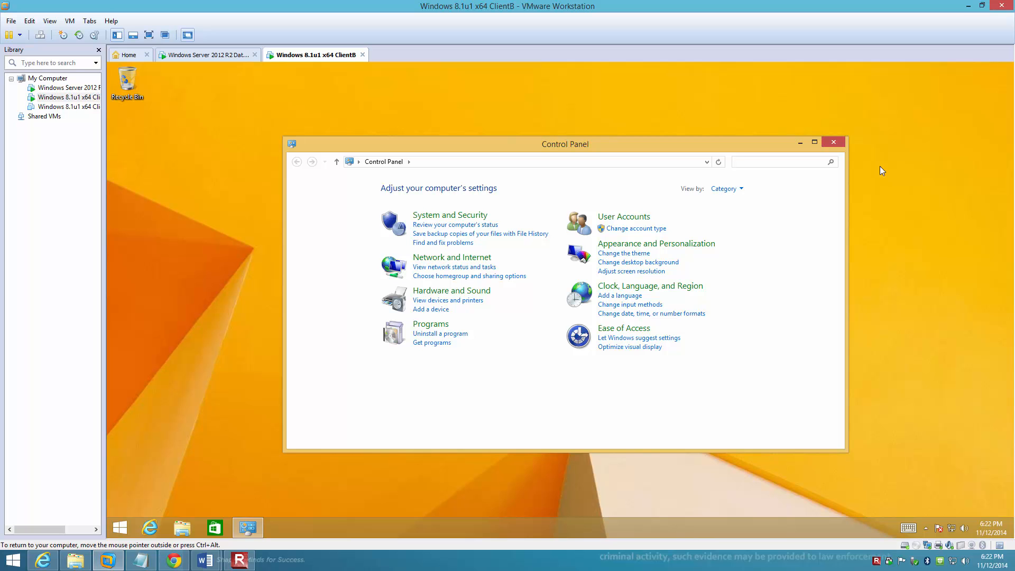
{"action": "left_click", "coordinate": [453, 217]}
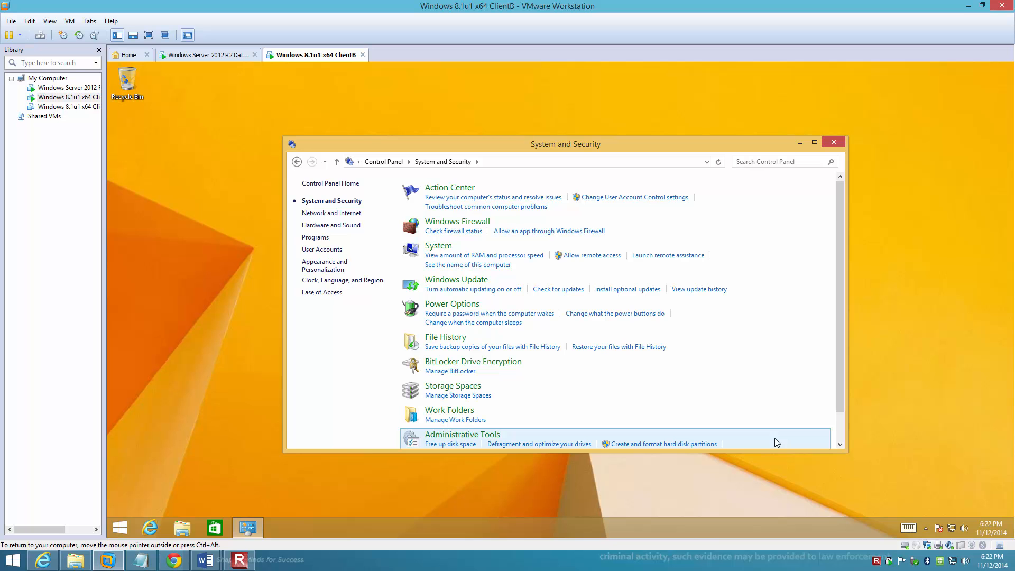
{"action": "left_click", "coordinate": [454, 280]}
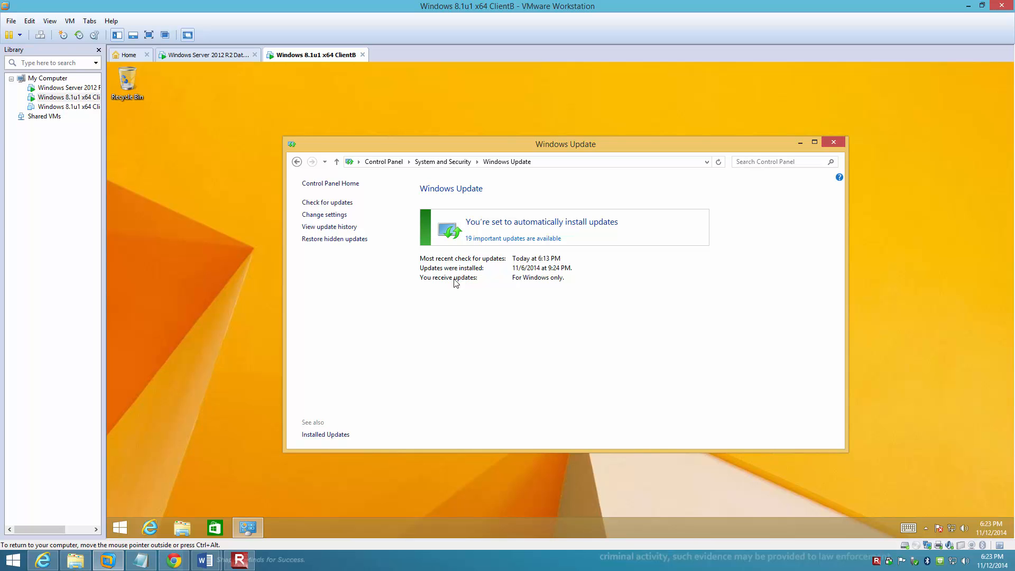
Step: Try the "Download updates but let me choose whether to install them" option for important updates, discard the change and close Windows Update
{"action": "left_click", "coordinate": [319, 215]}
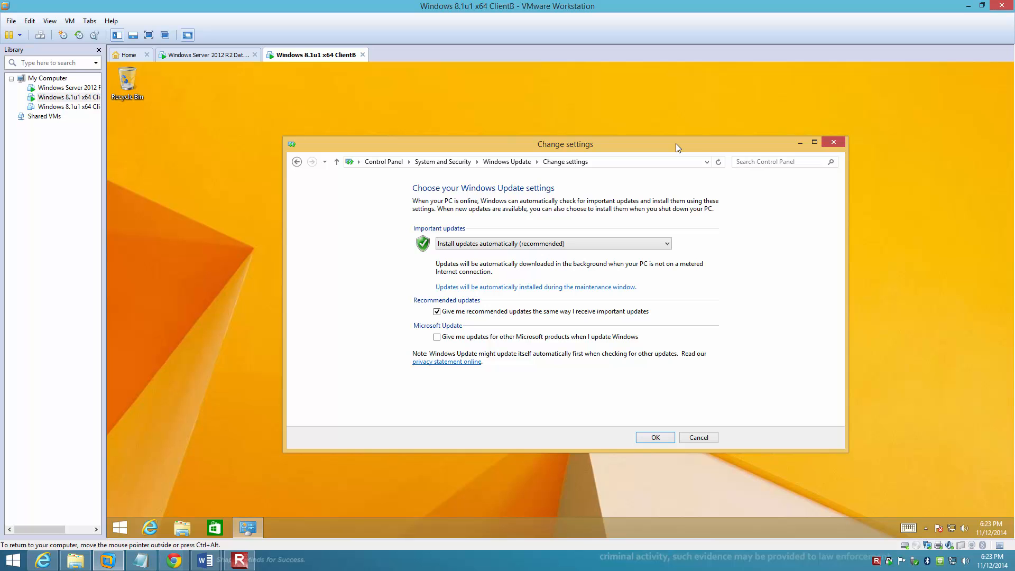
{"action": "left_click", "coordinate": [513, 245]}
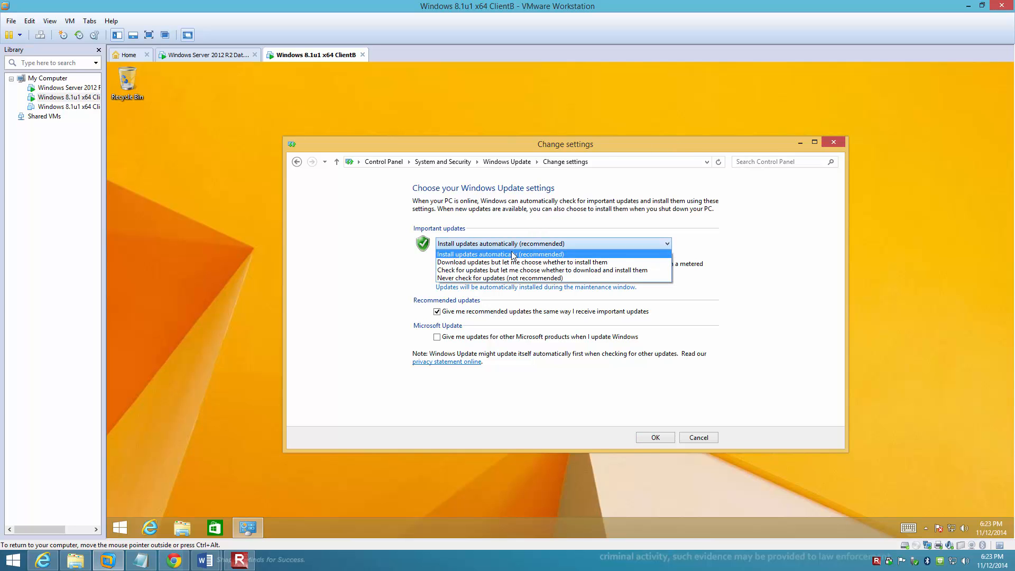
{"action": "left_click", "coordinate": [513, 262]}
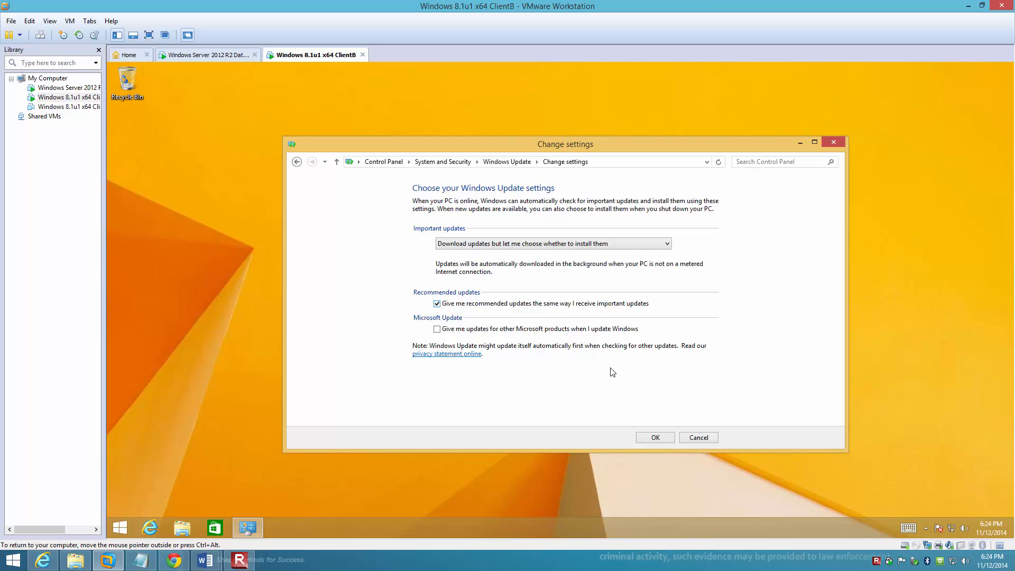
{"action": "left_click", "coordinate": [703, 438]}
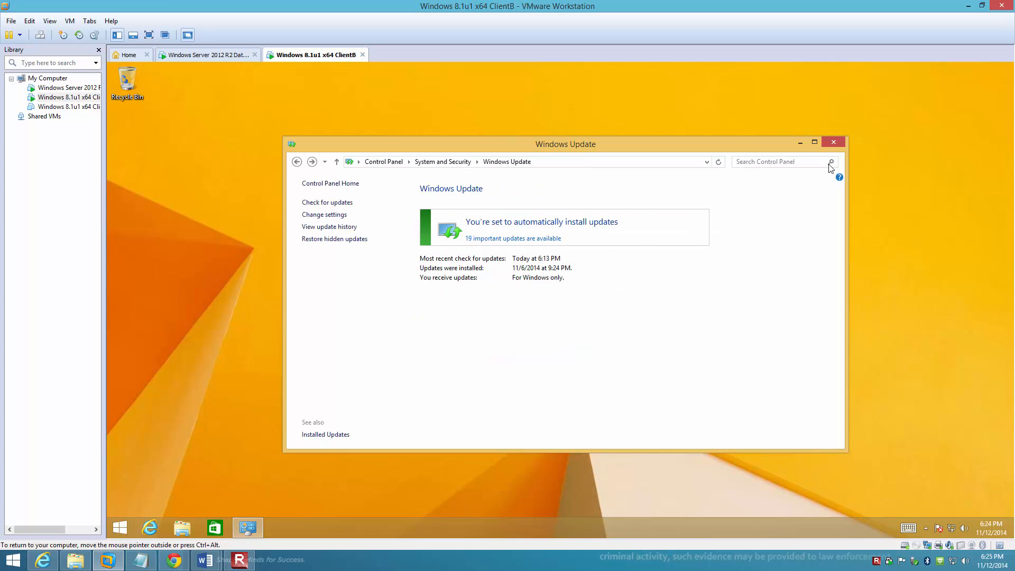
{"action": "left_click", "coordinate": [834, 143]}
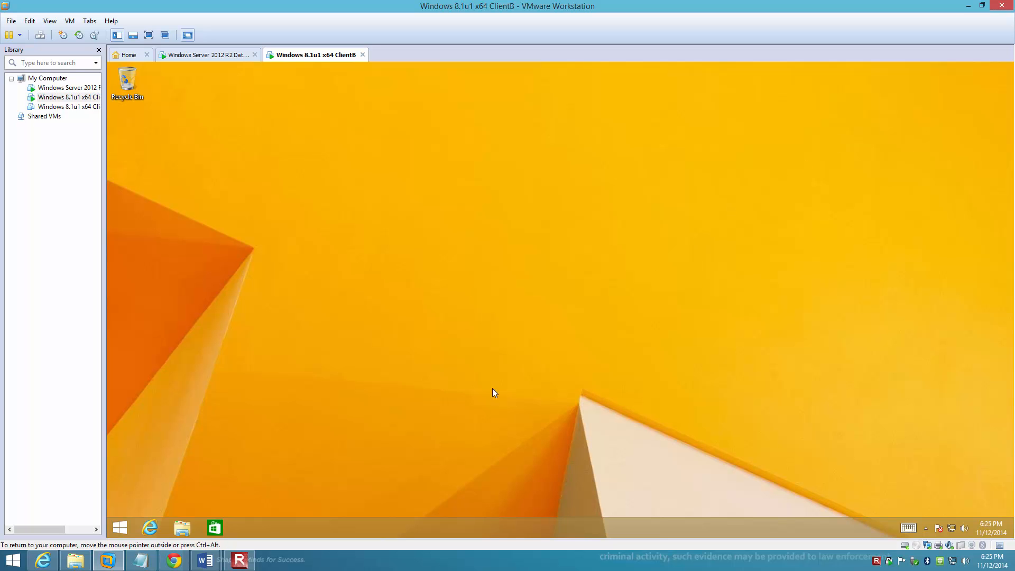
Step: Open the Local Group Policy Editor by running gpedit.msc
{"action": "right_click", "coordinate": [126, 522]}
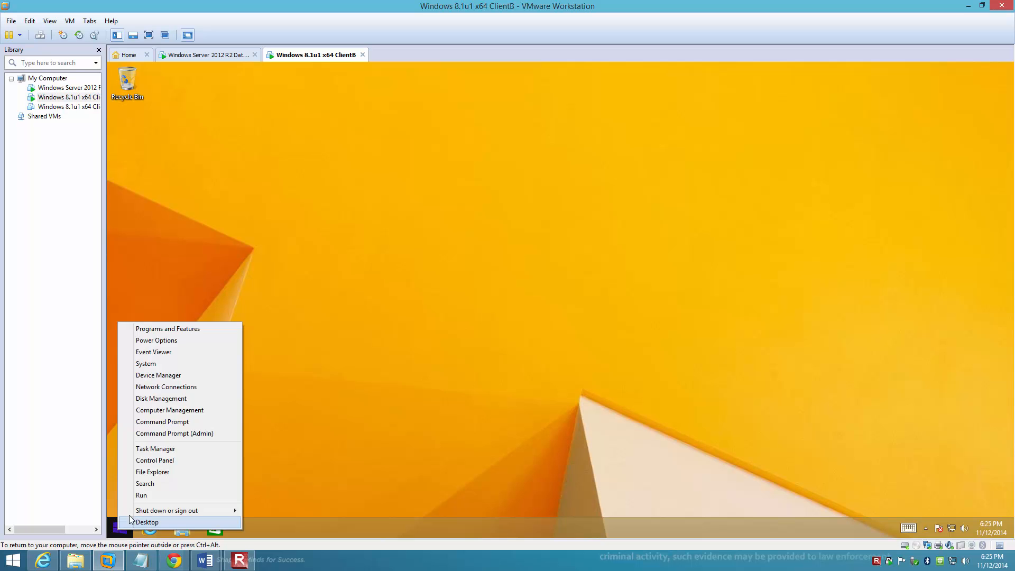
{"action": "left_click", "coordinate": [142, 495]}
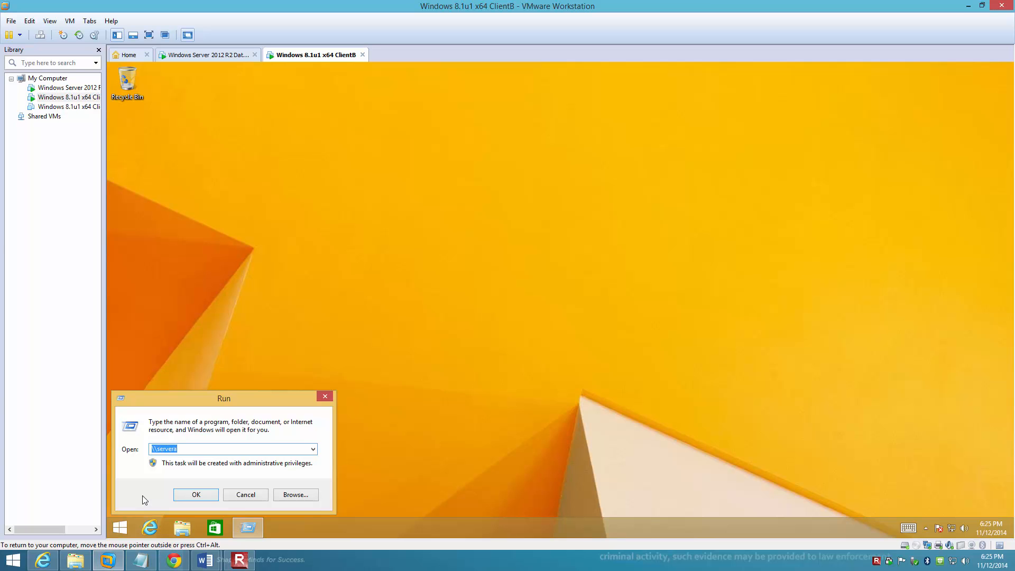
{"action": "type", "text": "gpedit.msc"}
{"action": "key", "text": "ctrl+z"}
{"action": "type", "text": "gpedit.msc"}
{"action": "left_click", "coordinate": [203, 489]}
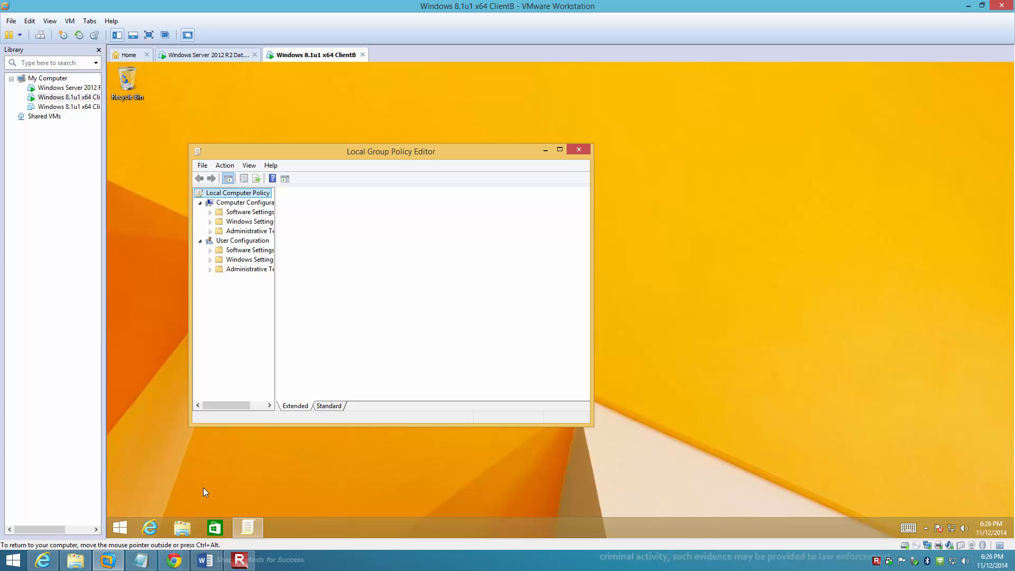
Step: Maximize the editor, widen its tree and open the Windows Update policies under Computer Configuration, Administrative Templates, Windows Components
{"action": "double_click", "coordinate": [388, 154]}
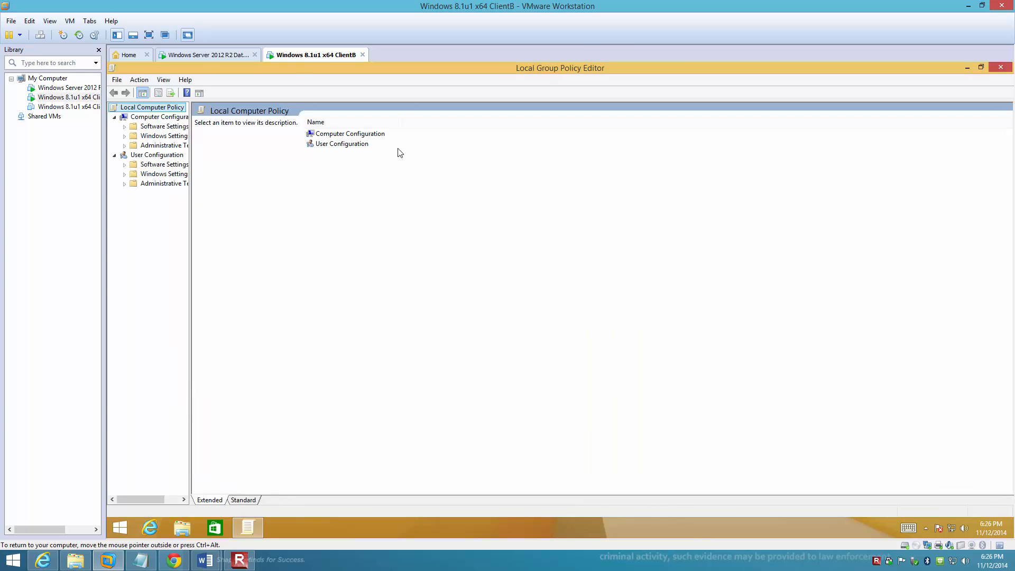
{"action": "left_click_drag", "start_coordinate": [191, 197], "coordinate": [253, 197]}
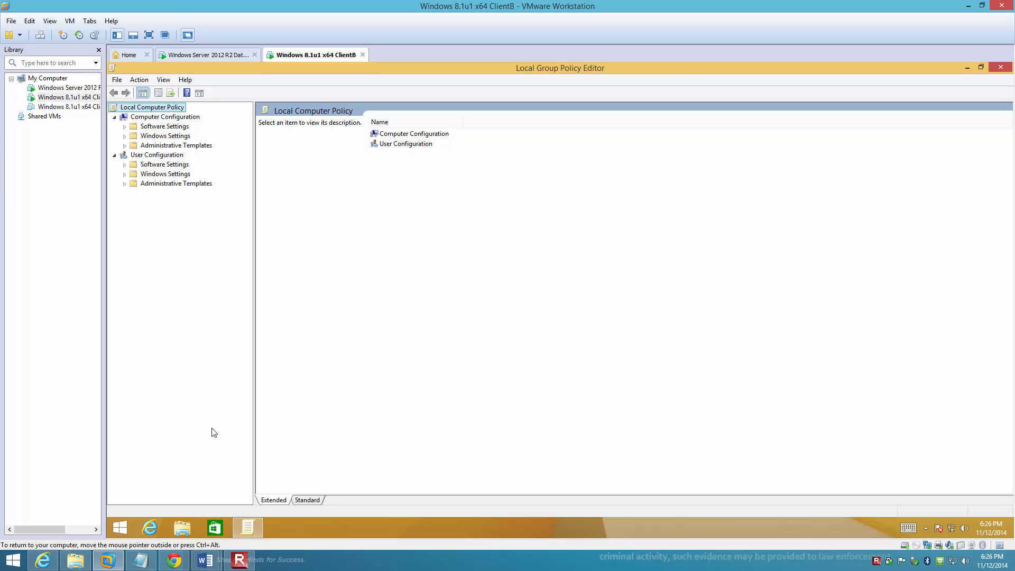
{"action": "left_click", "coordinate": [148, 120]}
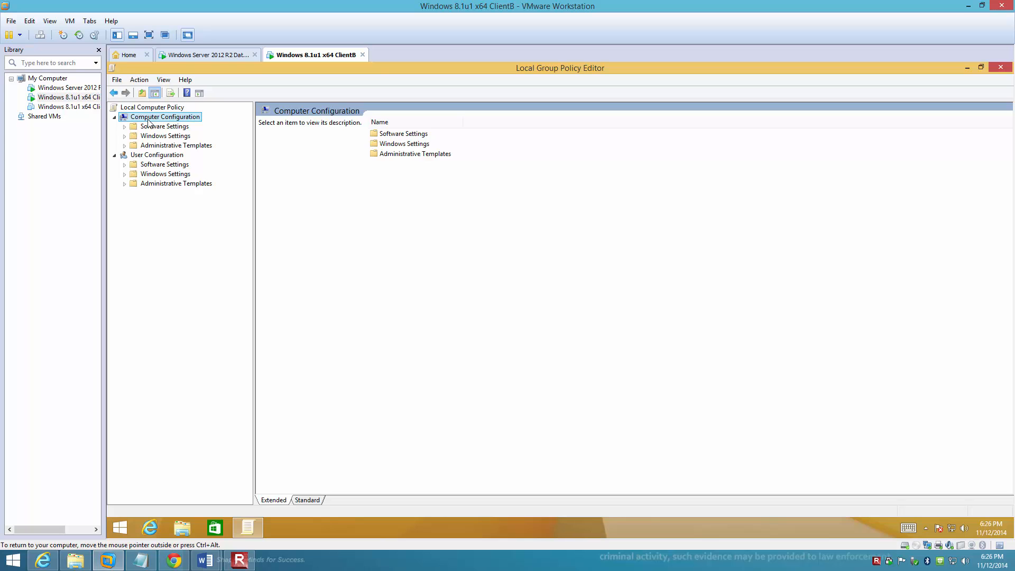
{"action": "left_click", "coordinate": [124, 146]}
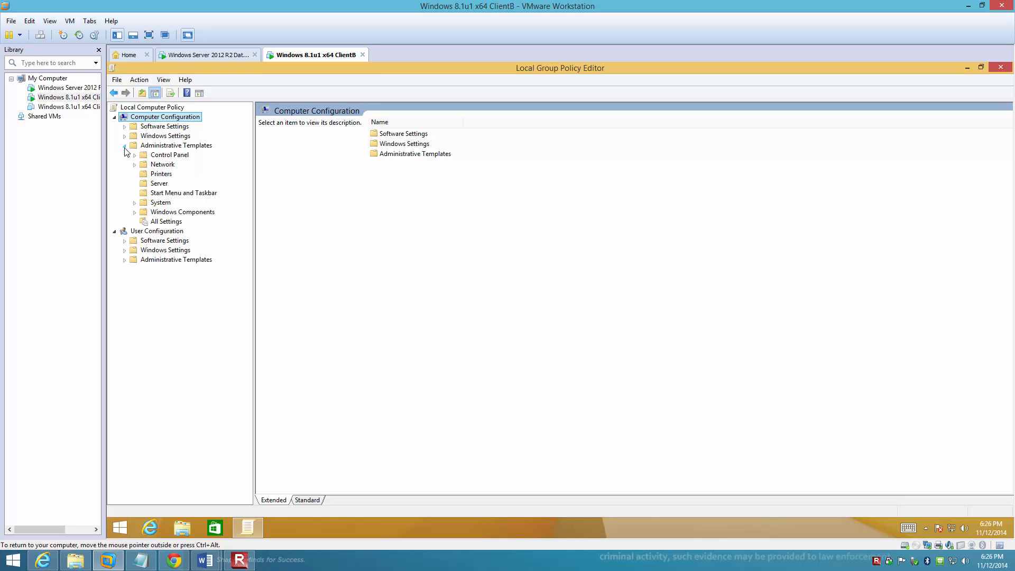
{"action": "left_click", "coordinate": [134, 211]}
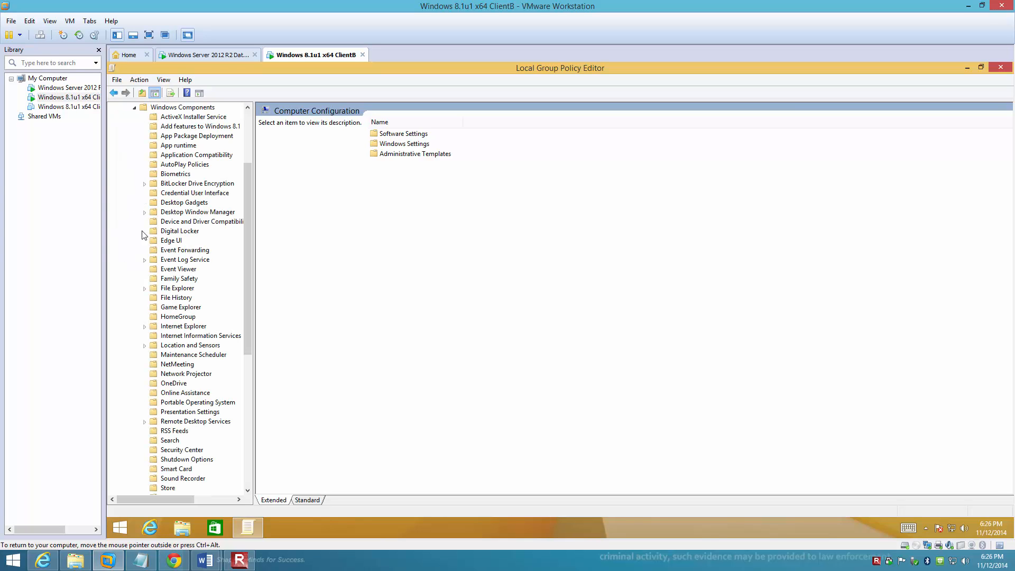
{"action": "left_click_drag", "start_coordinate": [250, 312], "coordinate": [251, 447]}
{"action": "left_click", "coordinate": [163, 422]}
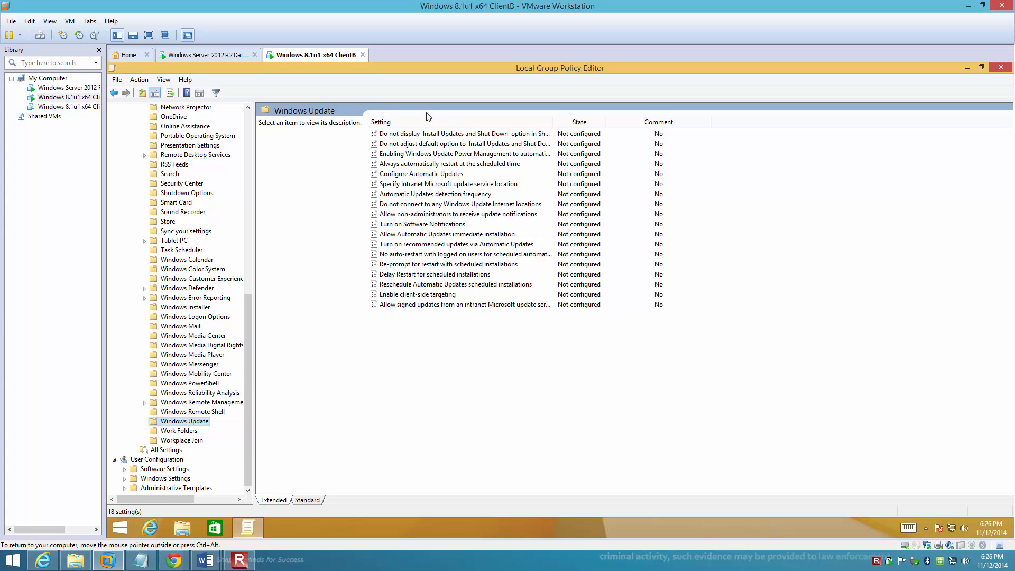
Step: Enable the policy "Do not display 'Install Updates and Shut Down' option in Shut Down Windows dialog box"
{"action": "left_click", "coordinate": [405, 136]}
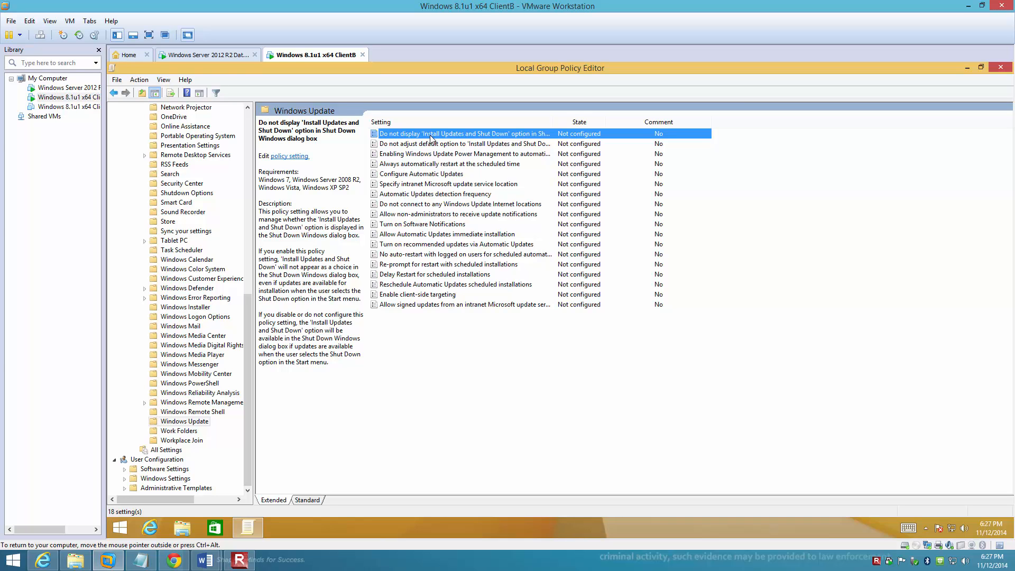
{"action": "double_click", "coordinate": [430, 134]}
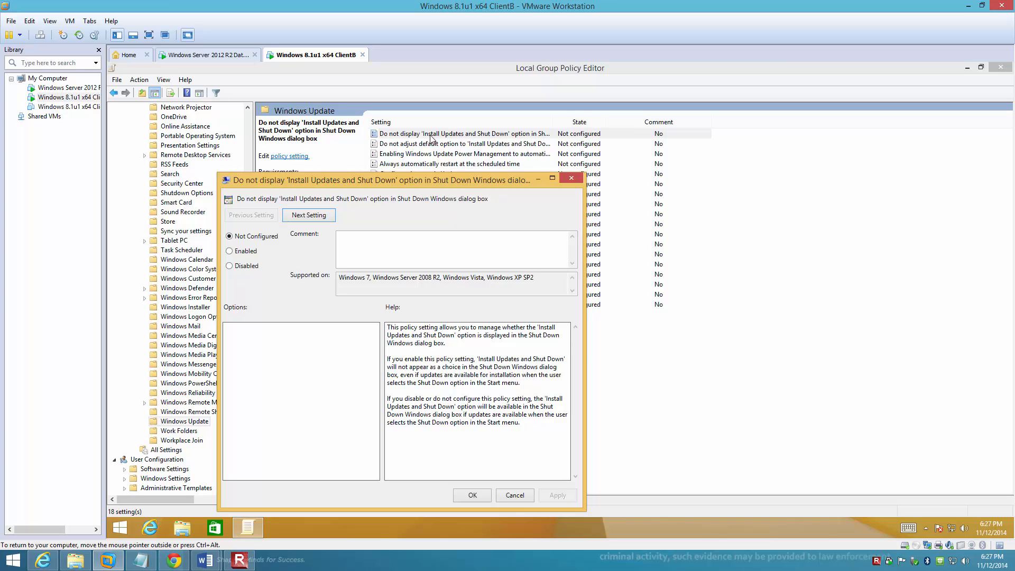
{"action": "left_click_drag", "start_coordinate": [433, 179], "coordinate": [449, 139]}
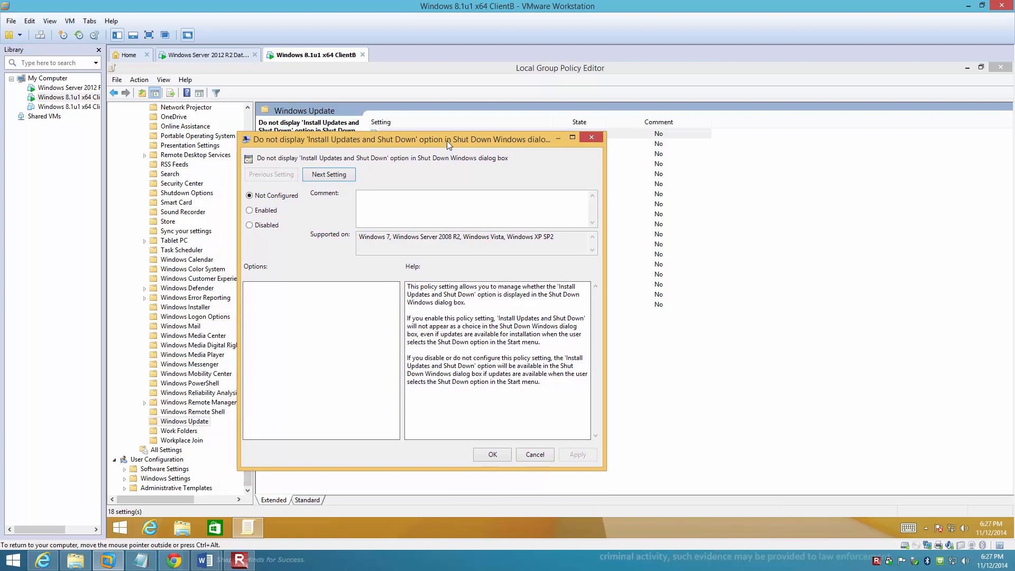
{"action": "left_click", "coordinate": [249, 211]}
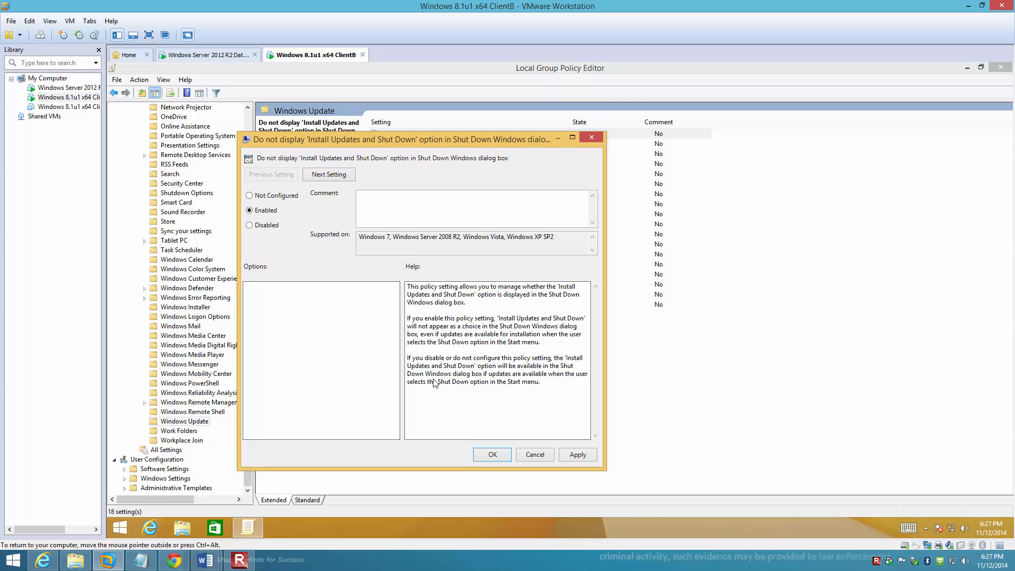
{"action": "left_click", "coordinate": [491, 455]}
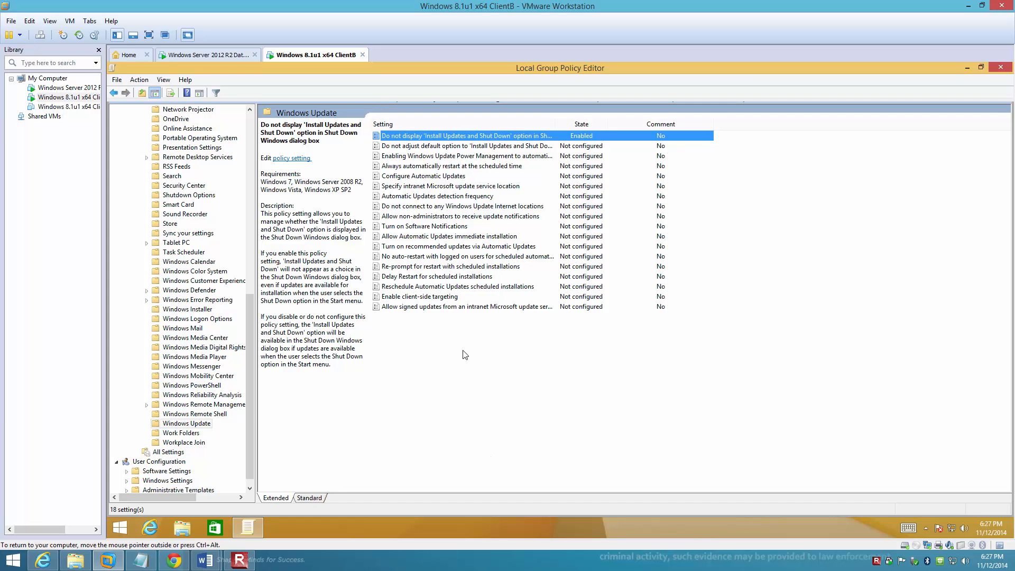
Step: Enable the Configure Automatic Updates policy with the scheduled install day set to 7 - Every Saturday
{"action": "double_click", "coordinate": [431, 177]}
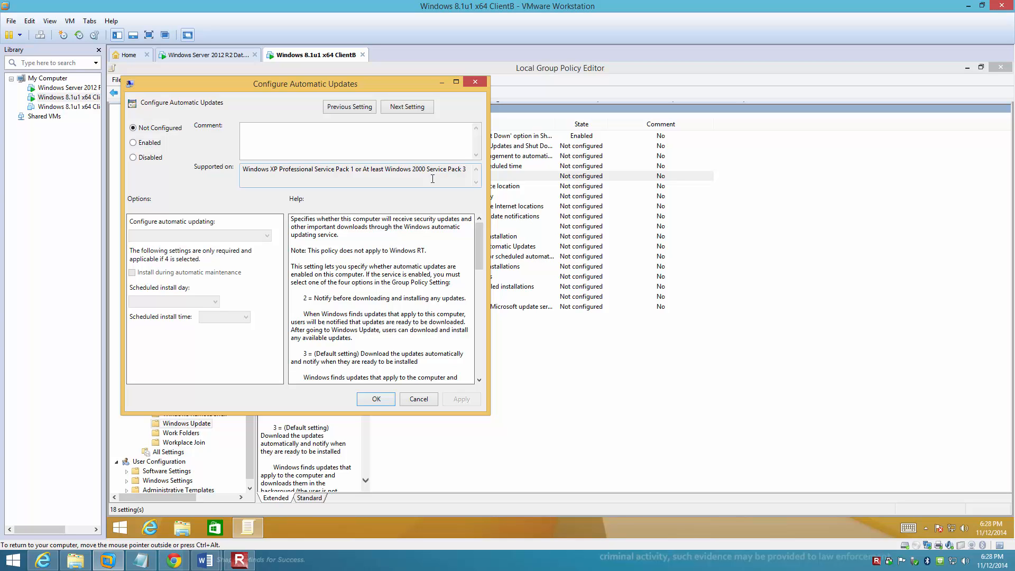
{"action": "left_click", "coordinate": [138, 145]}
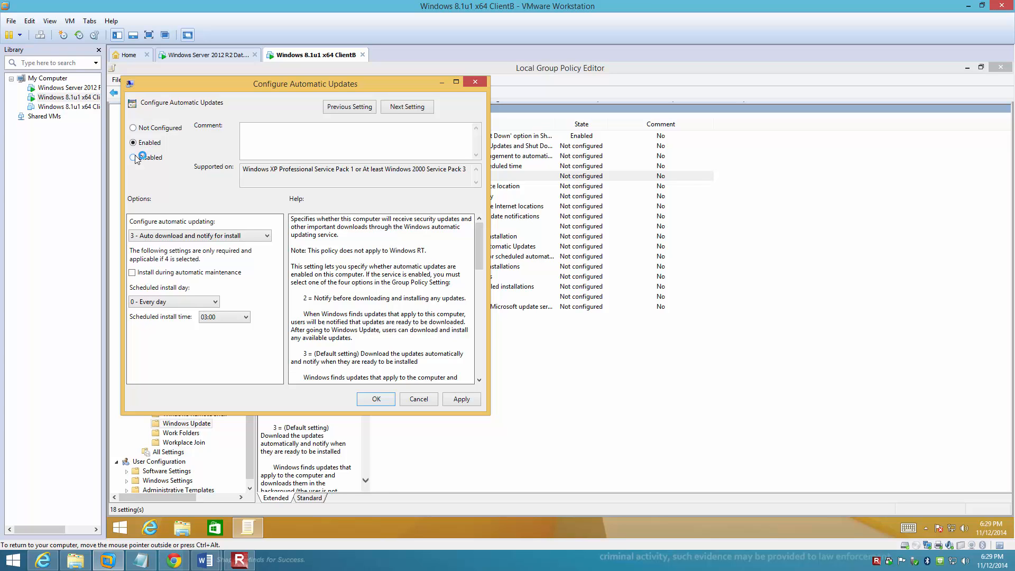
{"action": "left_click", "coordinate": [167, 303]}
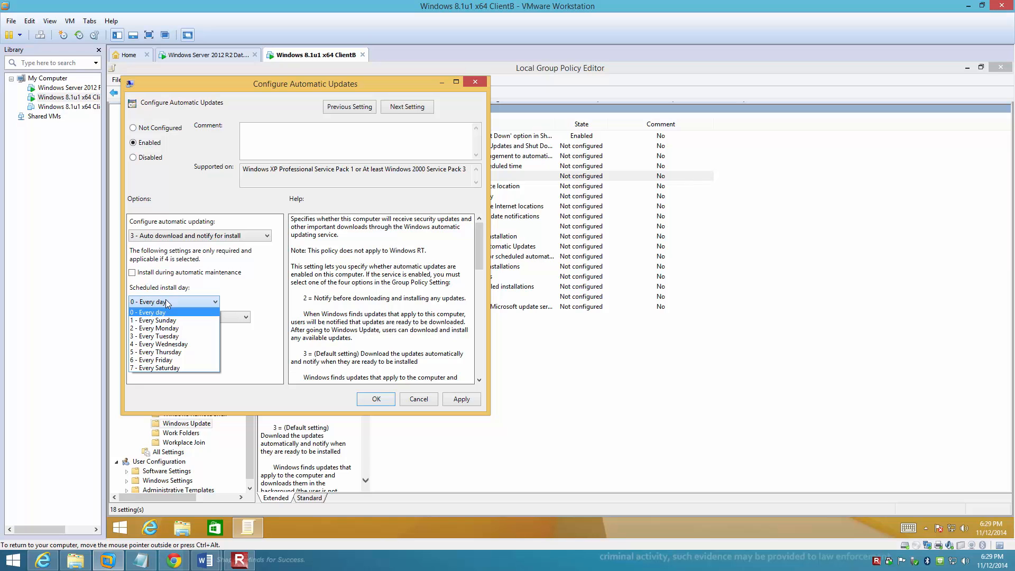
{"action": "left_click", "coordinate": [166, 368]}
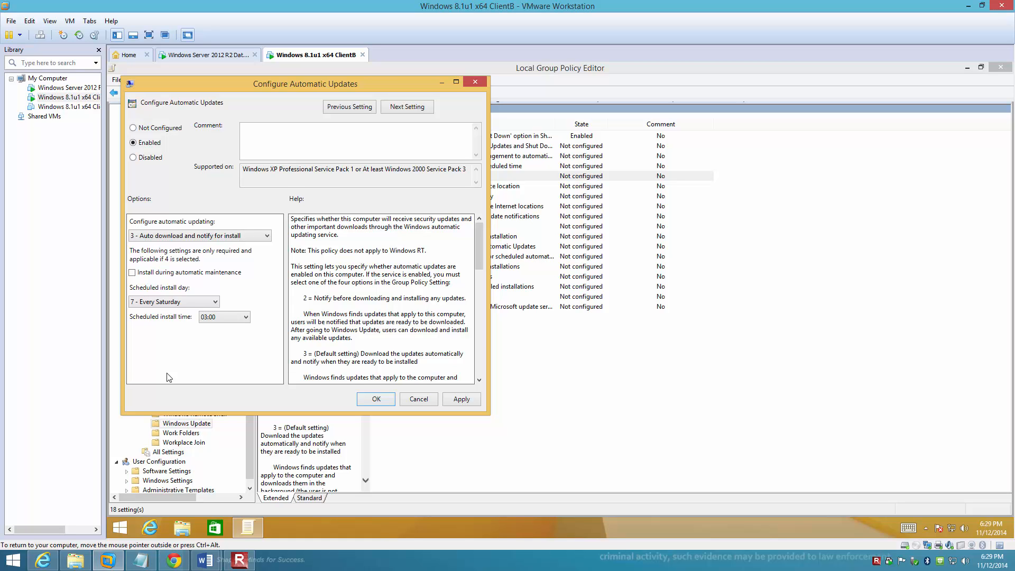
{"action": "left_click_drag", "start_coordinate": [326, 86], "coordinate": [533, 145]}
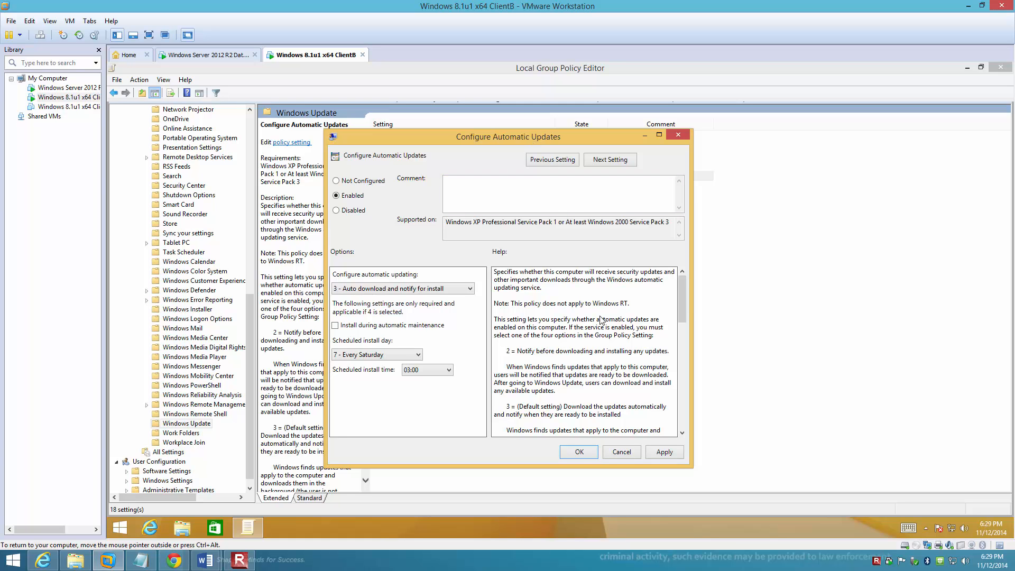
{"action": "left_click", "coordinate": [579, 452]}
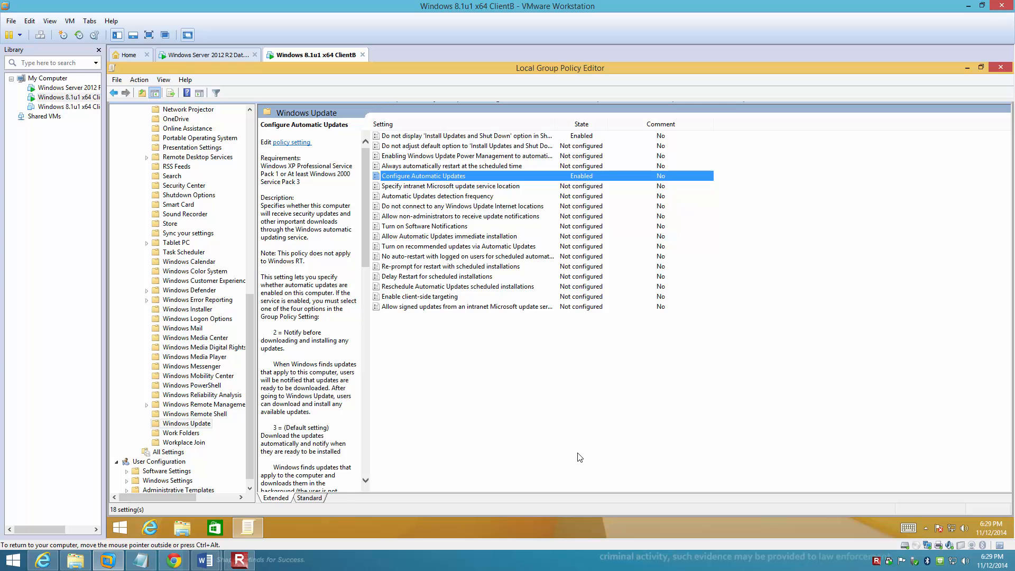
{"action": "double_click", "coordinate": [450, 186]}
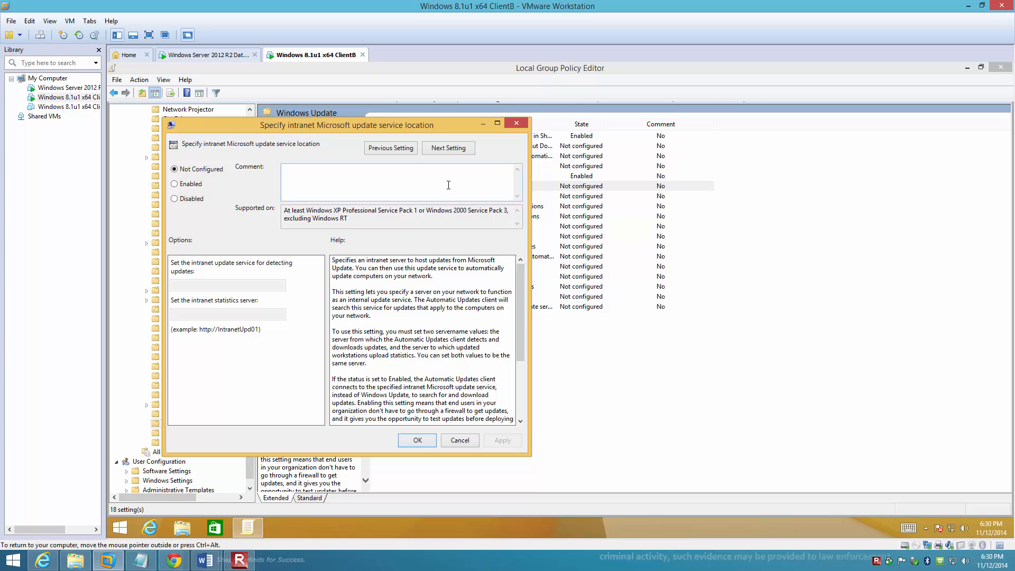
{"action": "left_click", "coordinate": [188, 186]}
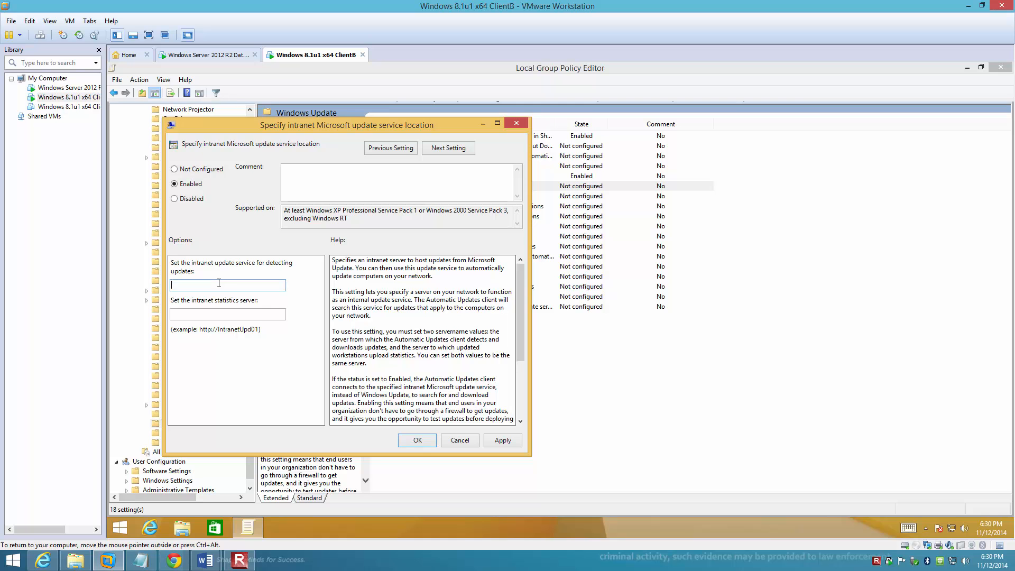
{"action": "type", "text": "ttp://ServerA:8530"}
{"action": "left_click_drag", "start_coordinate": [226, 284], "coordinate": [139, 287]}
{"action": "key", "text": "ctrl+c"}
{"action": "left_click", "coordinate": [200, 314]}
{"action": "key", "text": "ctrl+v"}
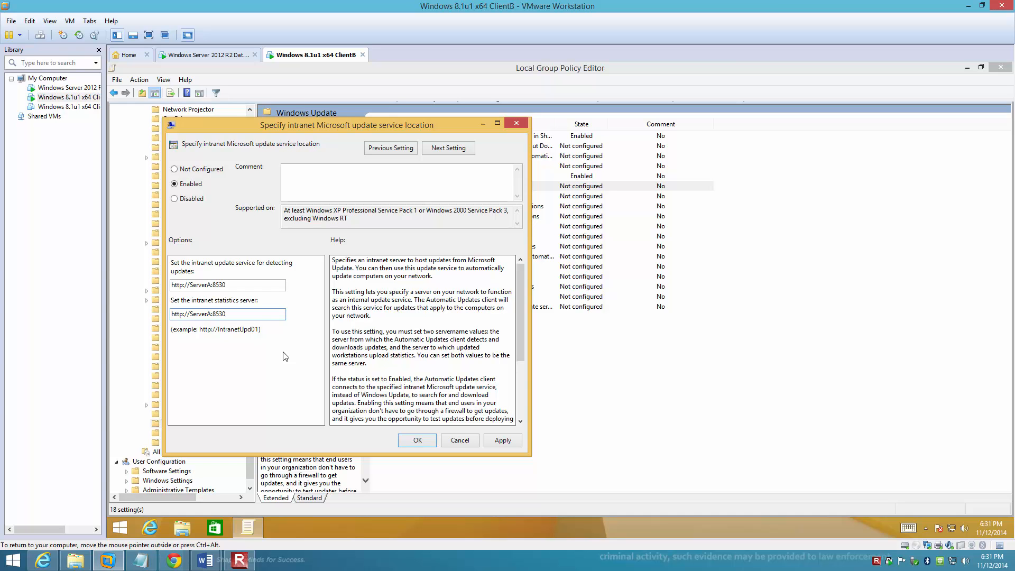
{"action": "left_click_drag", "start_coordinate": [301, 124], "coordinate": [331, 127]}
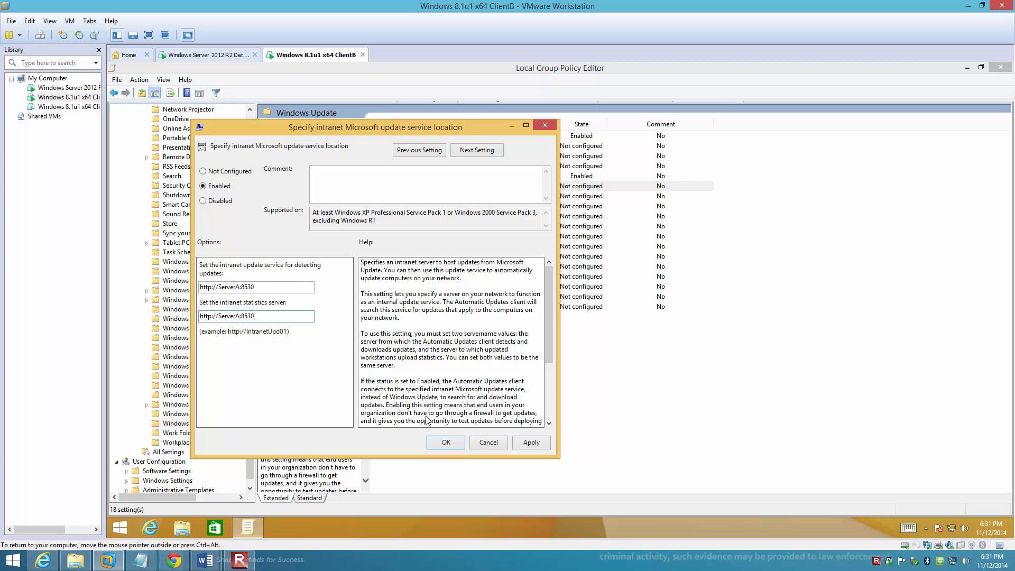
{"action": "left_click", "coordinate": [443, 443]}
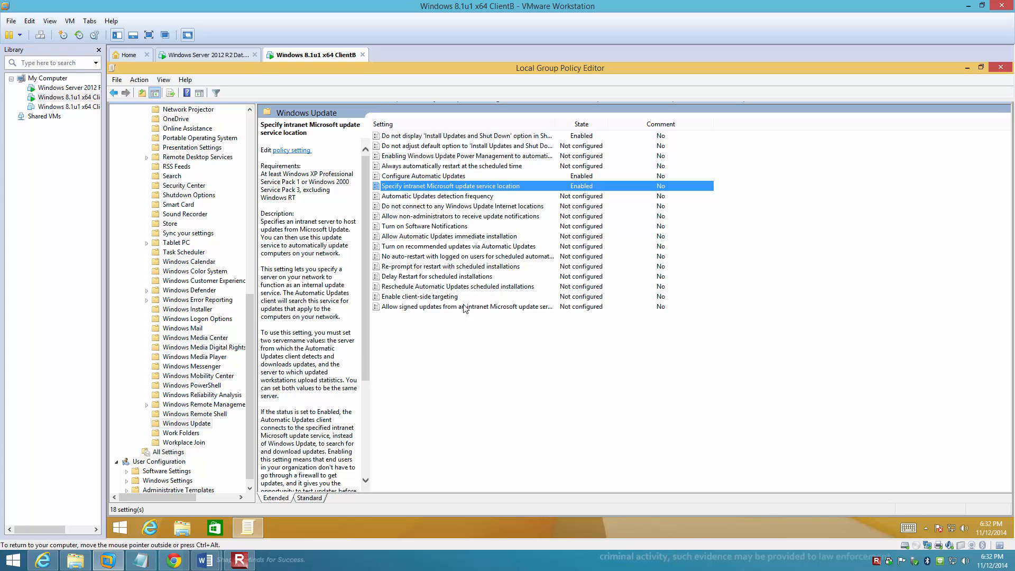
Step: Read the description of the "Delay Restart for scheduled installations" policy and close the Local Group Policy Editor
{"action": "left_click", "coordinate": [429, 277]}
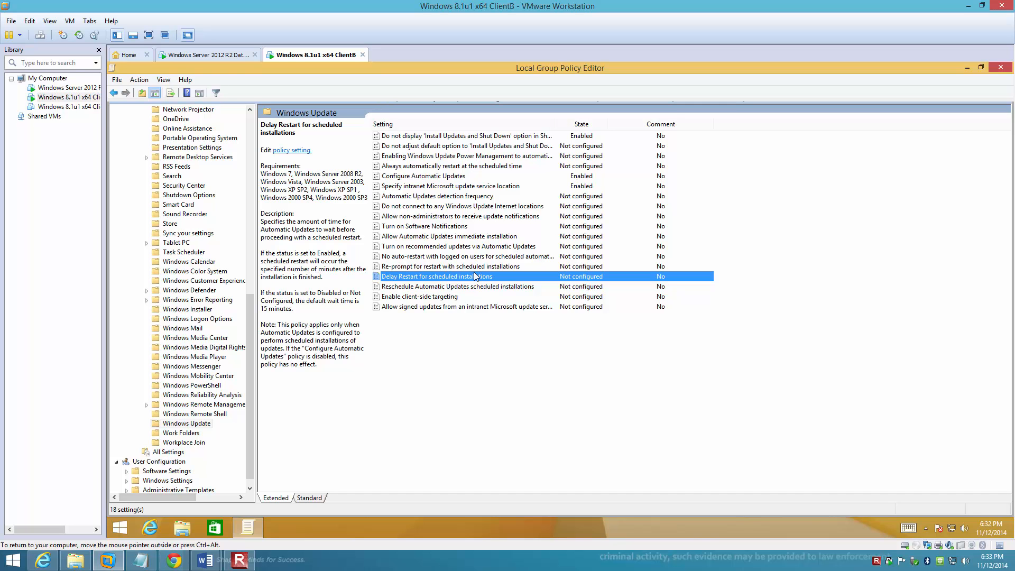
{"action": "left_click", "coordinate": [1001, 68]}
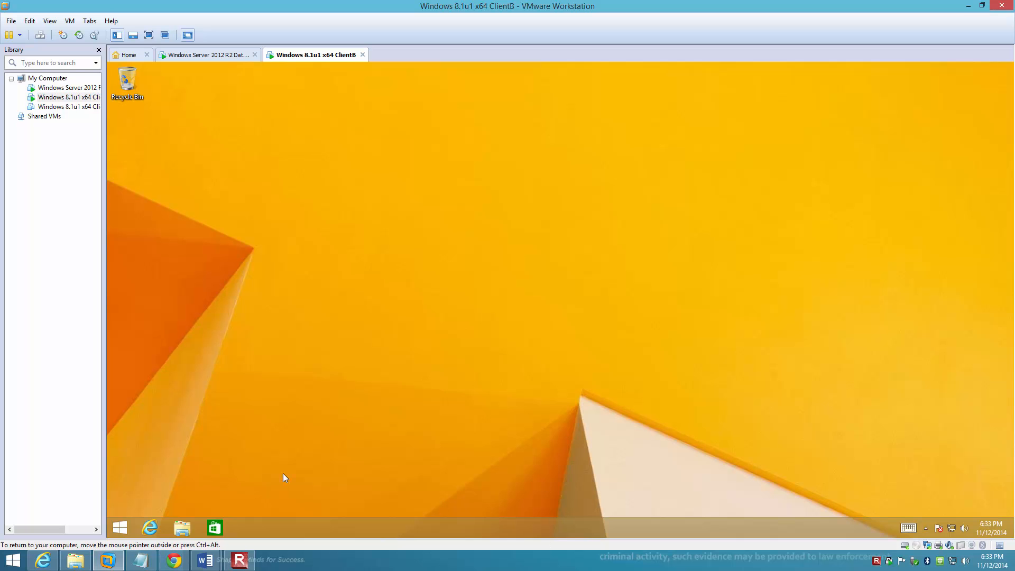
Step: Open the network share \\servera\downloads in File Explorer
{"action": "left_click", "coordinate": [181, 529]}
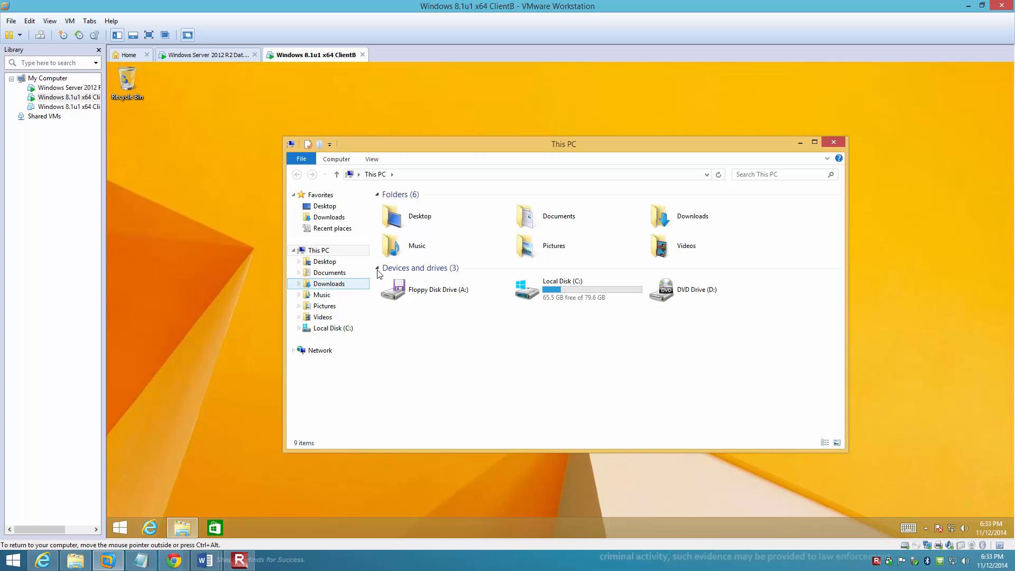
{"action": "left_click", "coordinate": [450, 174]}
{"action": "type", "text": "\\\\servera"}
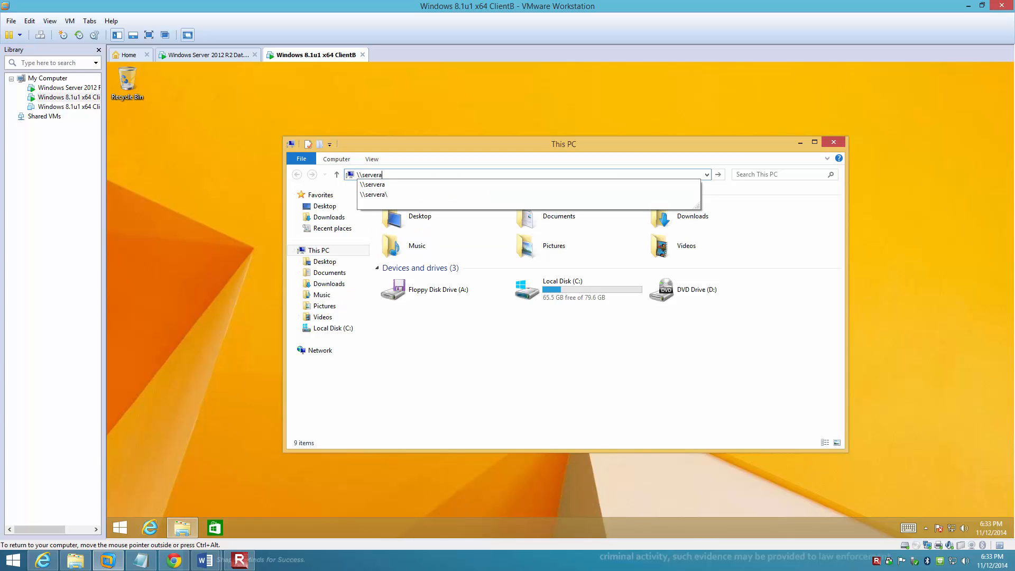
{"action": "type", "text": "\\downloads"}
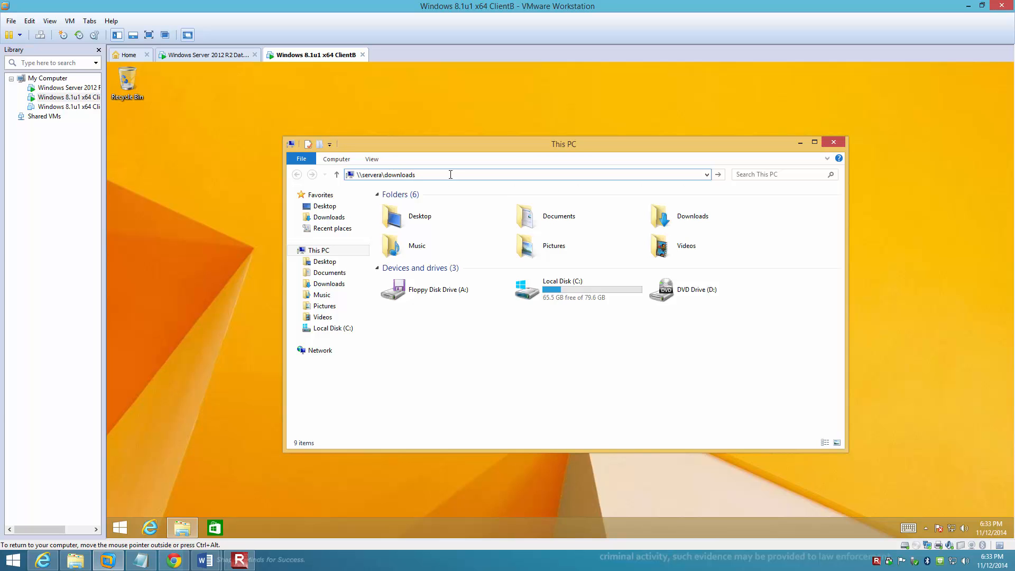
{"action": "key", "text": "Return"}
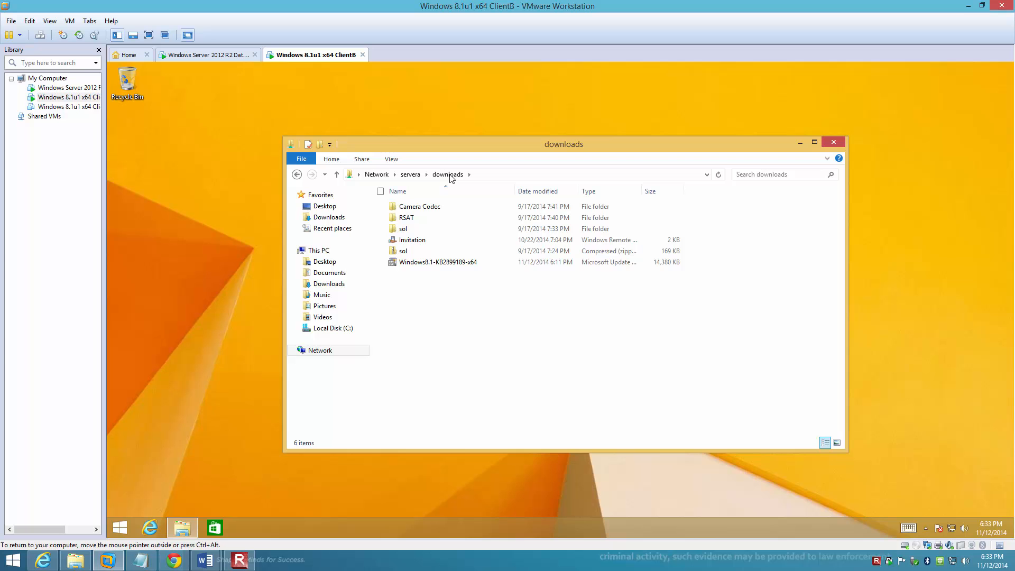
Step: Try to install the Windows8.1-KB2899189-x64 standalone update from the downloads share, then close the share's window
{"action": "left_click", "coordinate": [438, 269]}
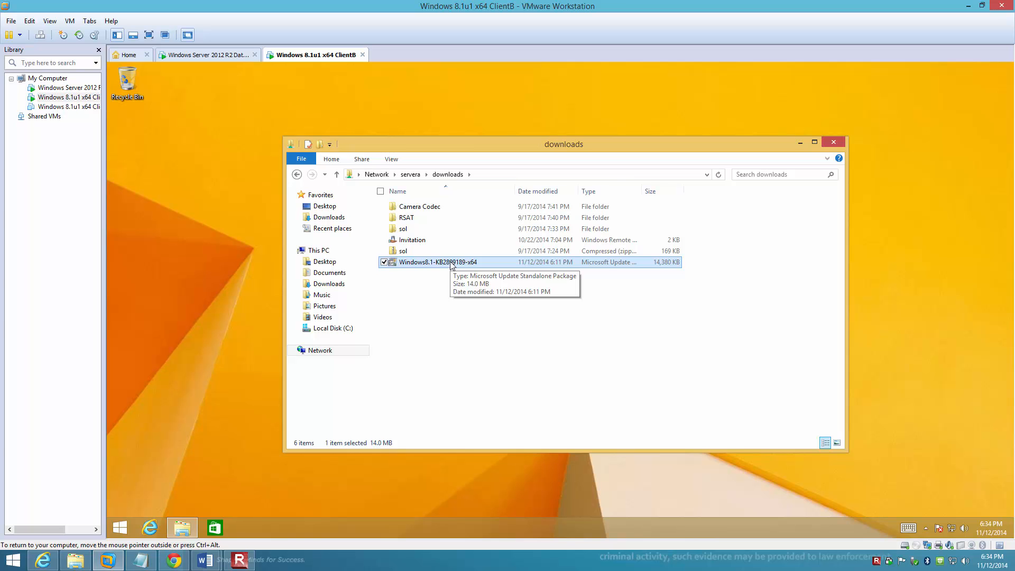
{"action": "double_click", "coordinate": [453, 262]}
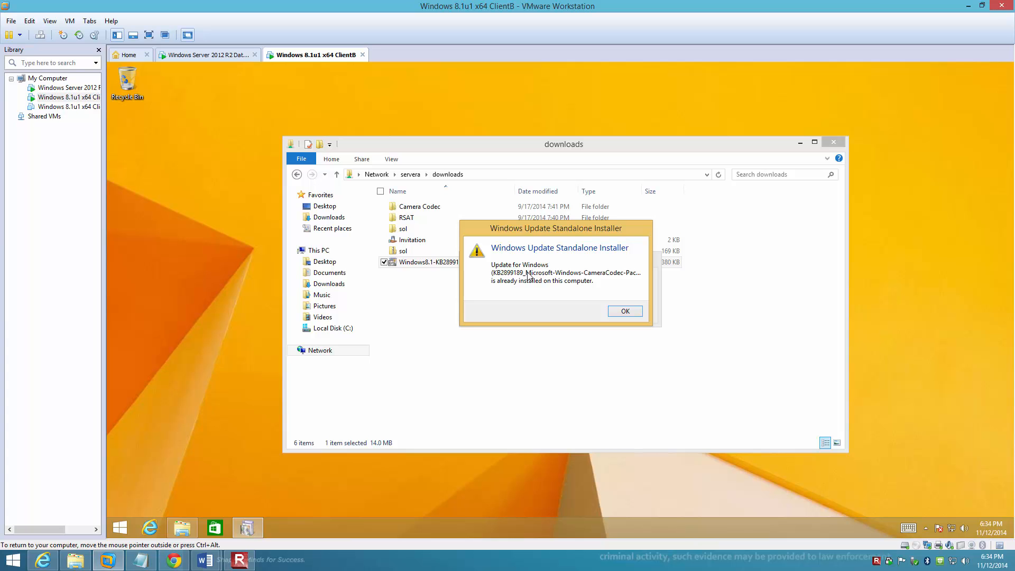
{"action": "left_click", "coordinate": [625, 311]}
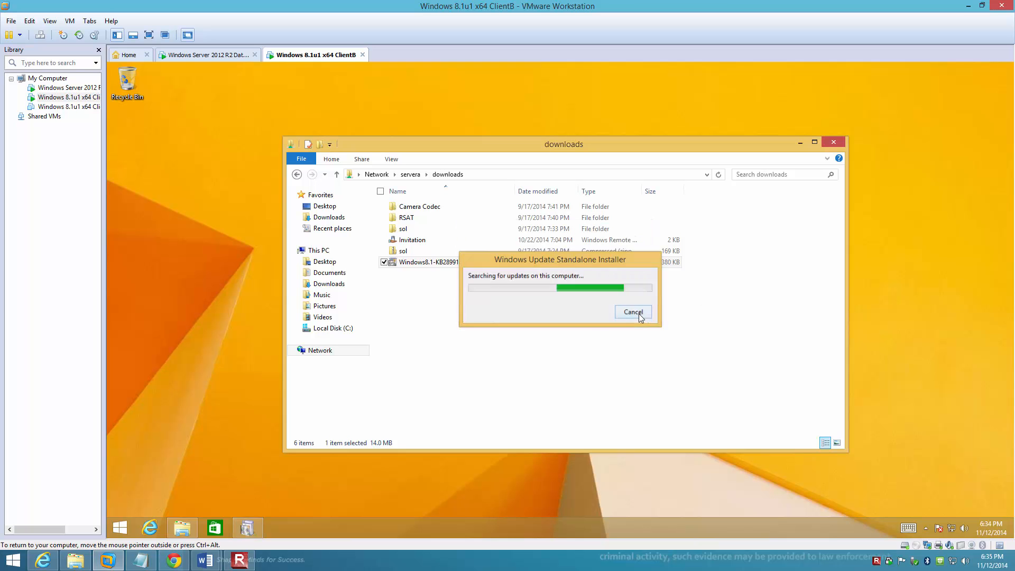
{"action": "left_click", "coordinate": [833, 143]}
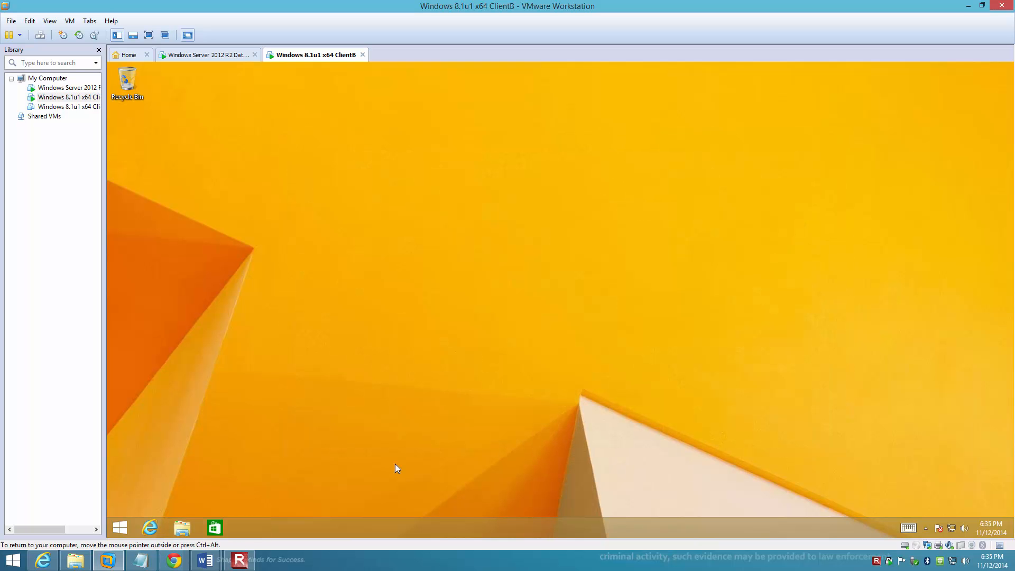
Step: Open Windows Update in the Control Panel's System and Security category and review the update history
{"action": "right_click", "coordinate": [120, 528]}
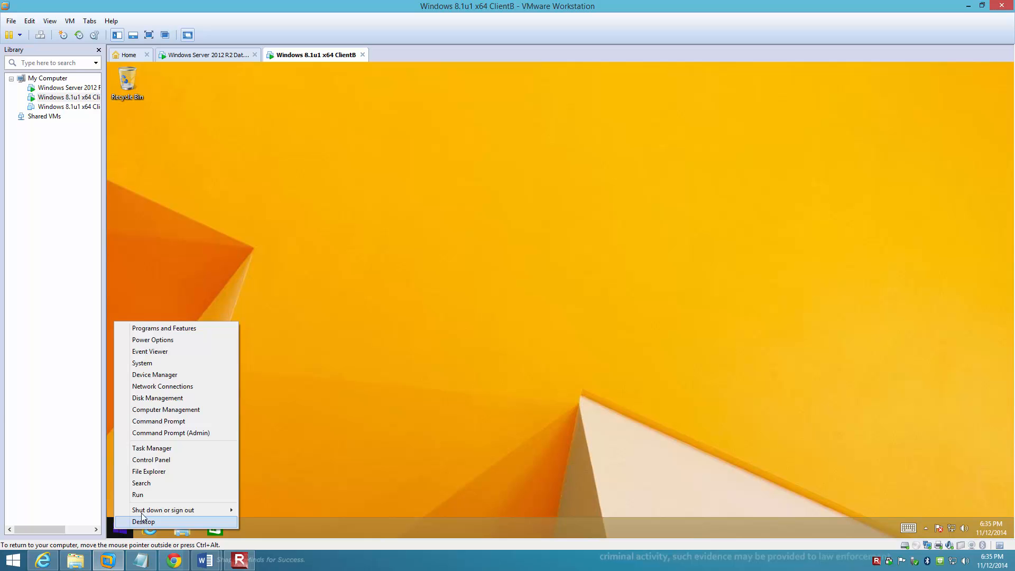
{"action": "left_click", "coordinate": [152, 460]}
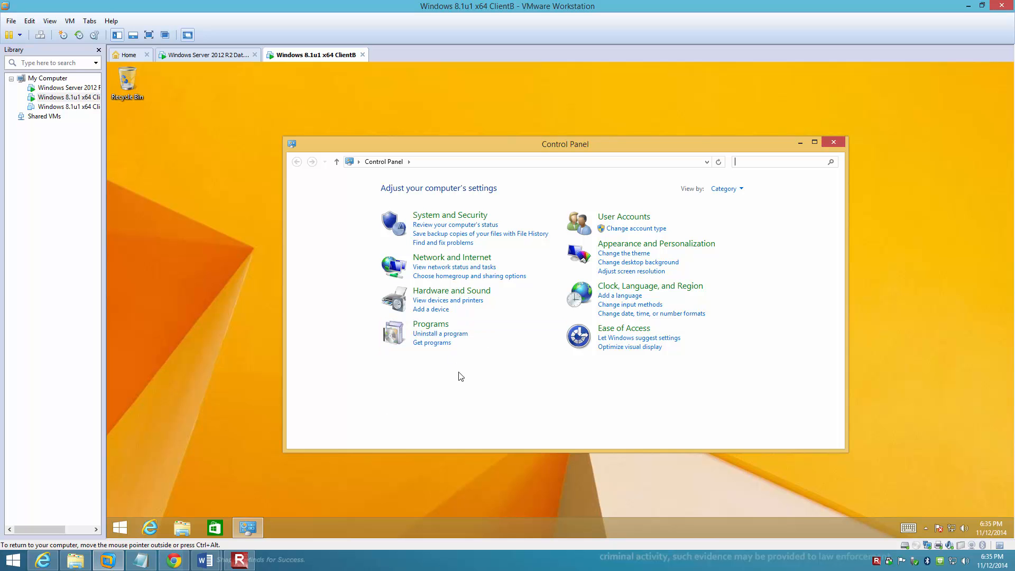
{"action": "left_click", "coordinate": [444, 215]}
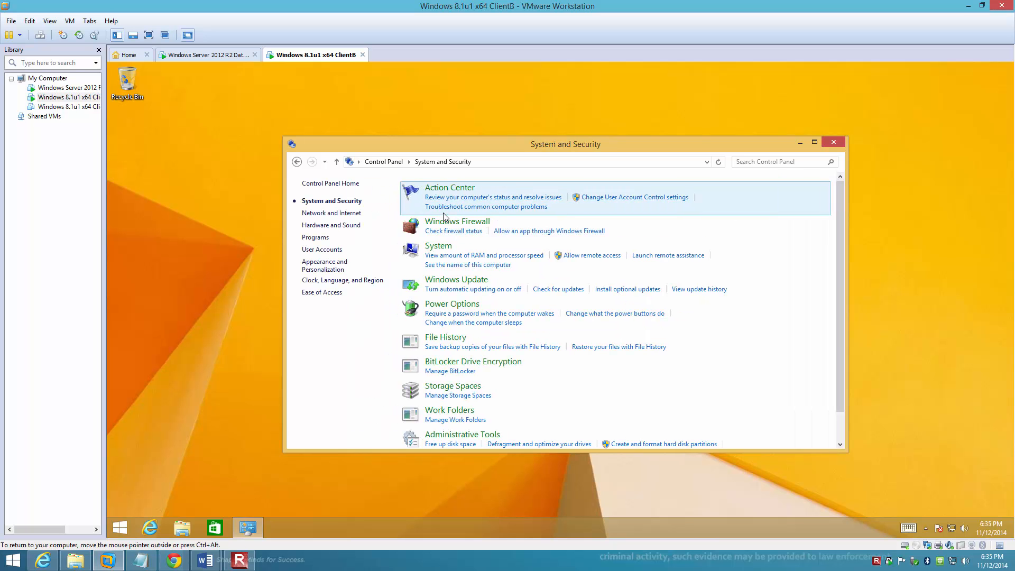
{"action": "left_click", "coordinate": [459, 282]}
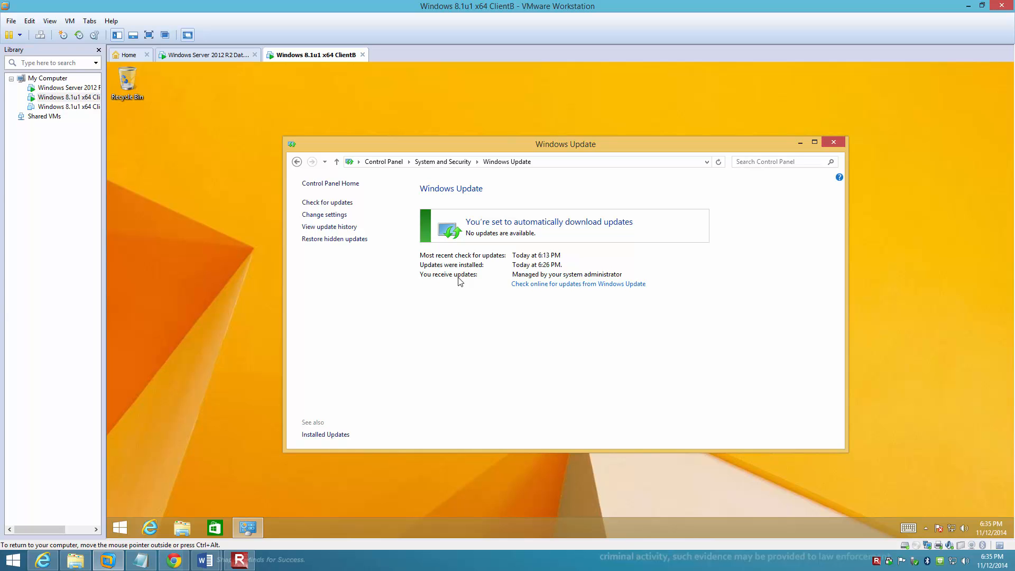
{"action": "left_click", "coordinate": [315, 228]}
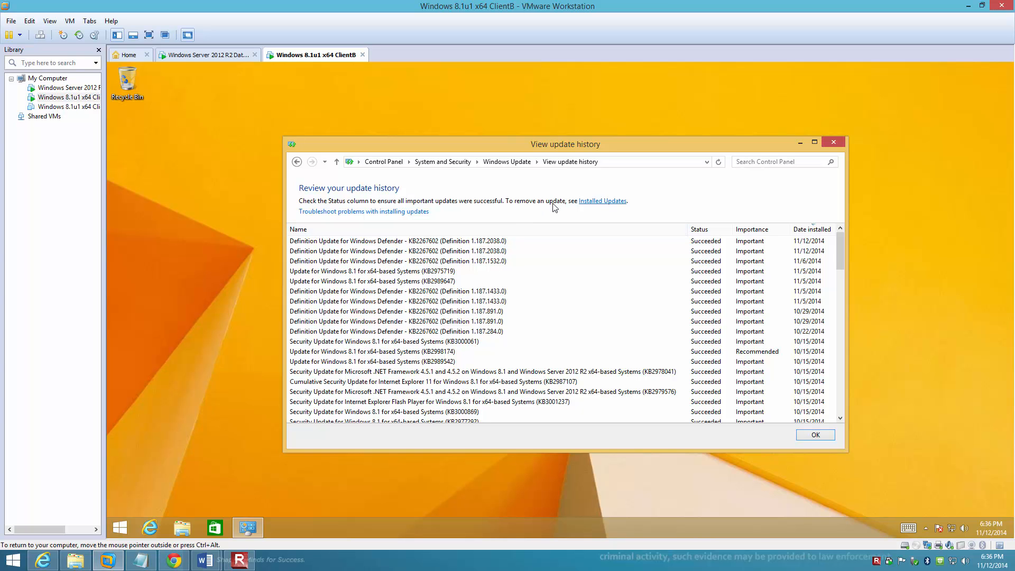
Step: Uninstall the Microsoft Camera Codec Pack from the installed updates and close the Installed Updates window
{"action": "left_click", "coordinate": [599, 204]}
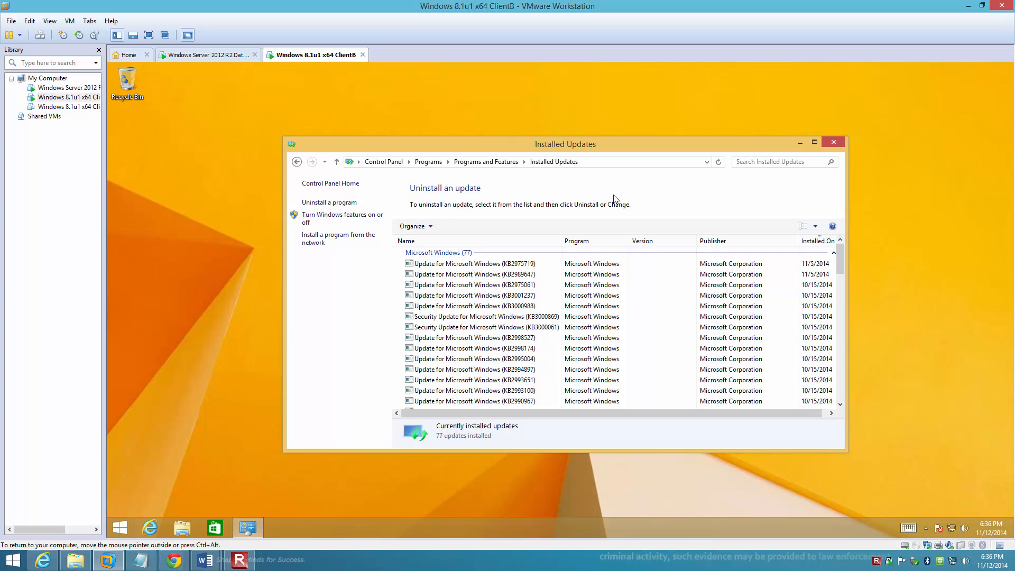
{"action": "scroll", "coordinate": [474, 376], "scroll_direction": "down", "scroll_amount": 4}
{"action": "scroll", "coordinate": [474, 376], "scroll_direction": "down", "scroll_amount": 5}
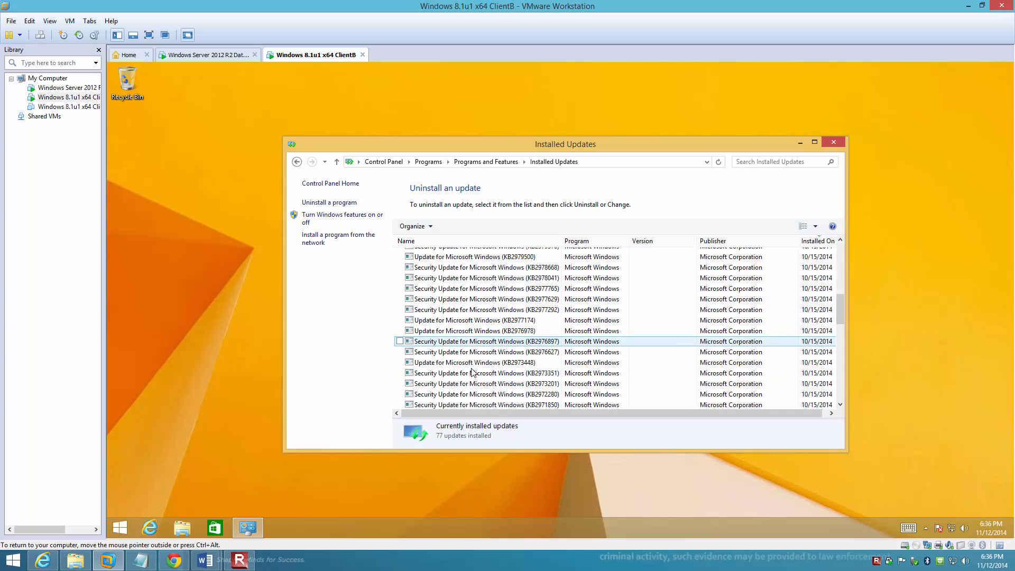
{"action": "scroll", "coordinate": [472, 373], "scroll_direction": "down", "scroll_amount": 5}
{"action": "scroll", "coordinate": [473, 373], "scroll_direction": "down", "scroll_amount": 5}
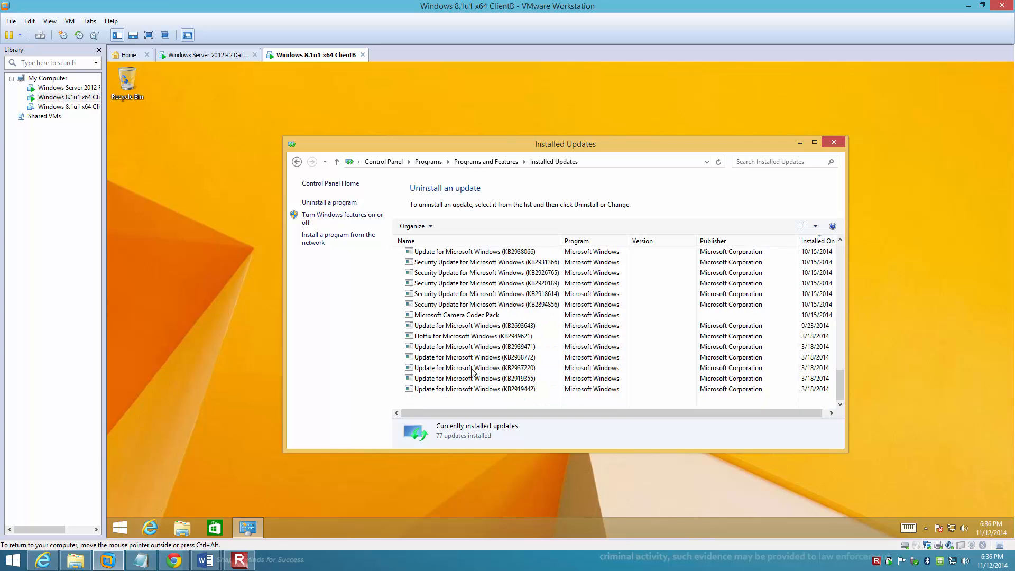
{"action": "left_click", "coordinate": [462, 317]}
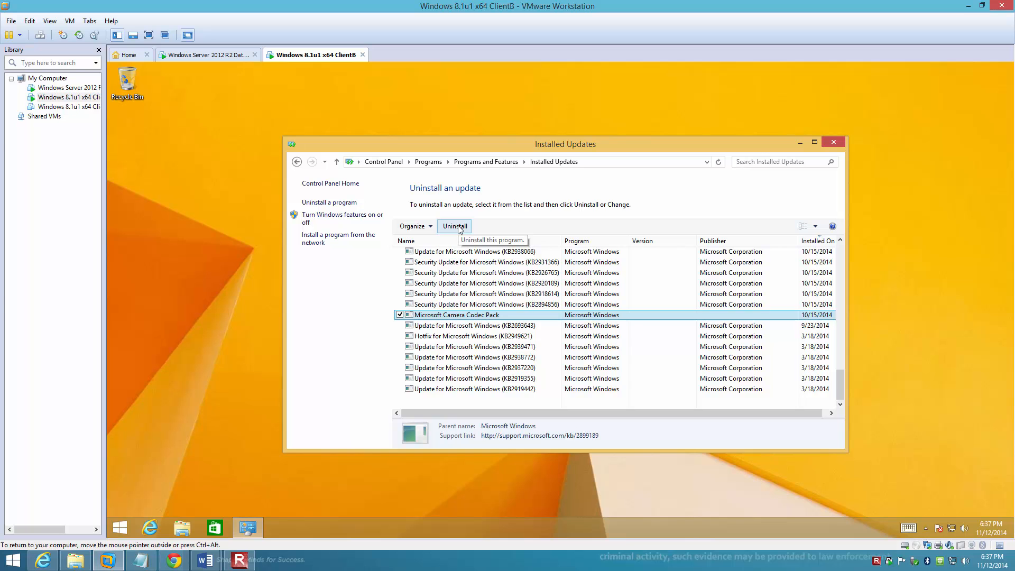
{"action": "left_click", "coordinate": [458, 228]}
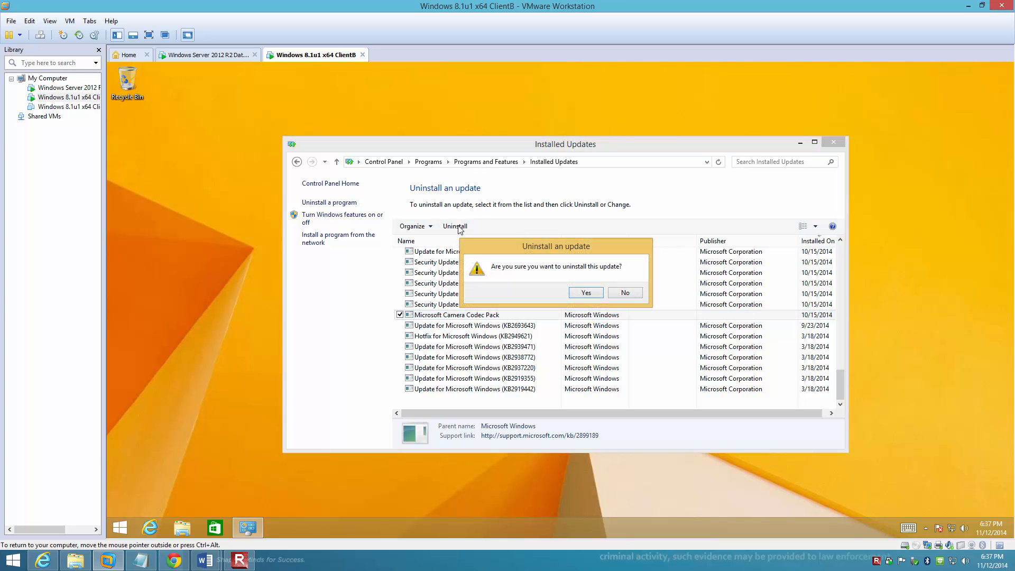
{"action": "left_click", "coordinate": [590, 292]}
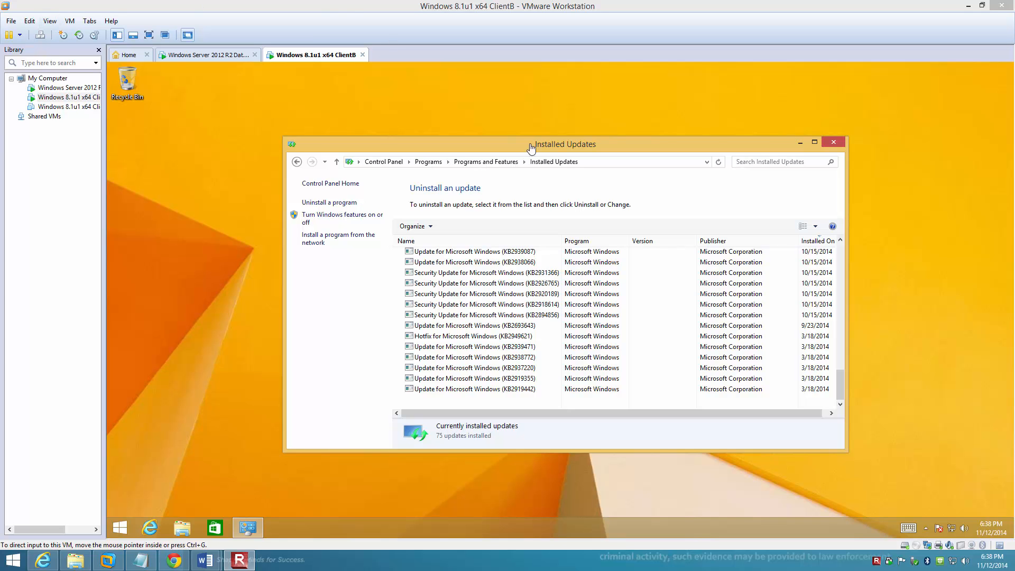
{"action": "left_click", "coordinate": [835, 141]}
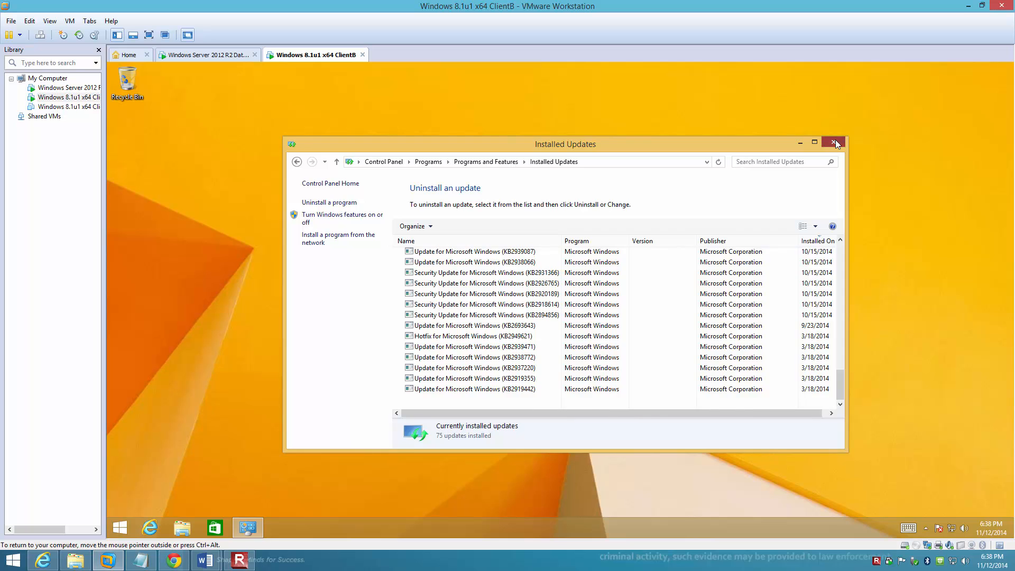
{"action": "left_click", "coordinate": [835, 141]}
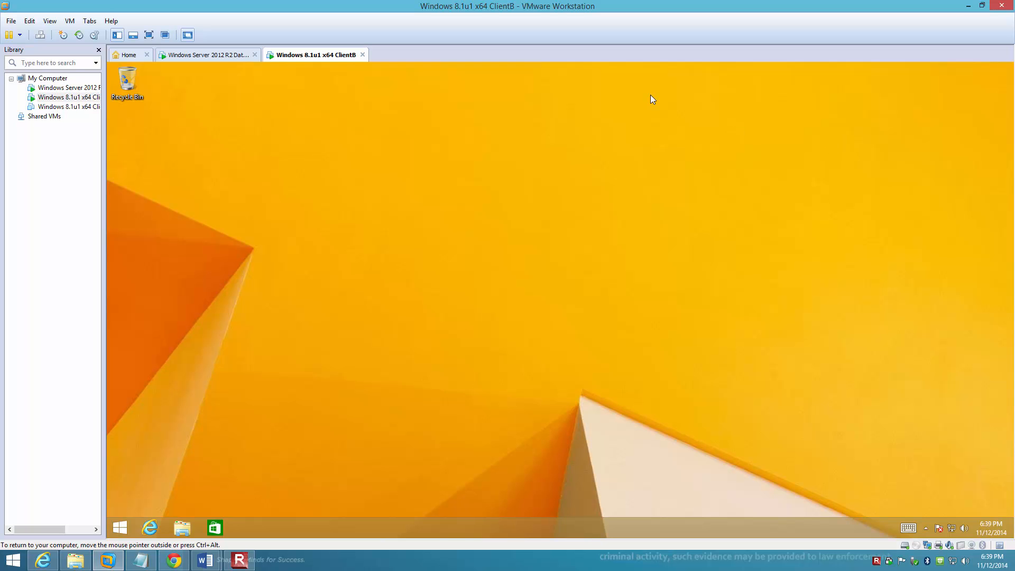
{"action": "key", "text": "ctrl+alt"}
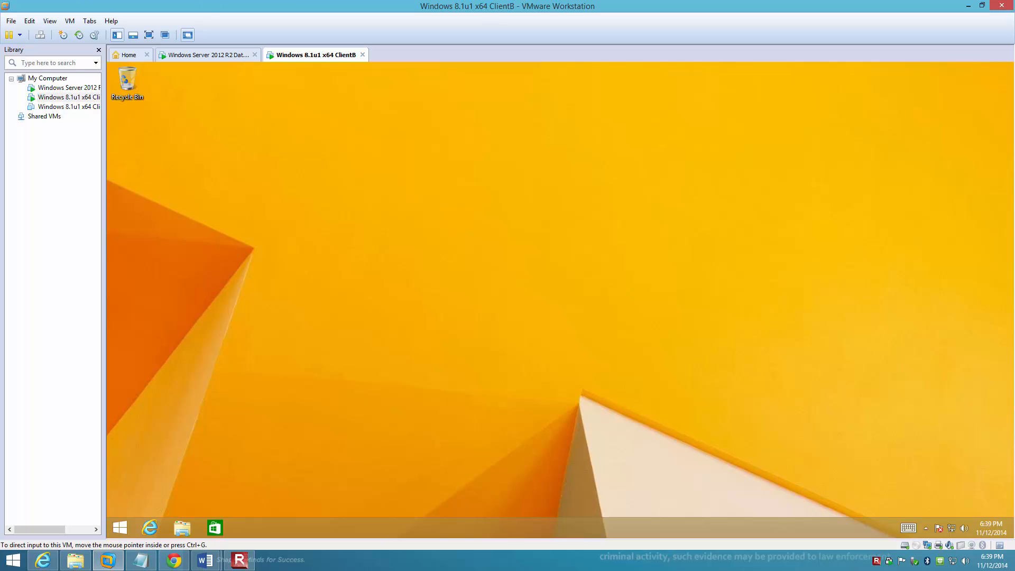